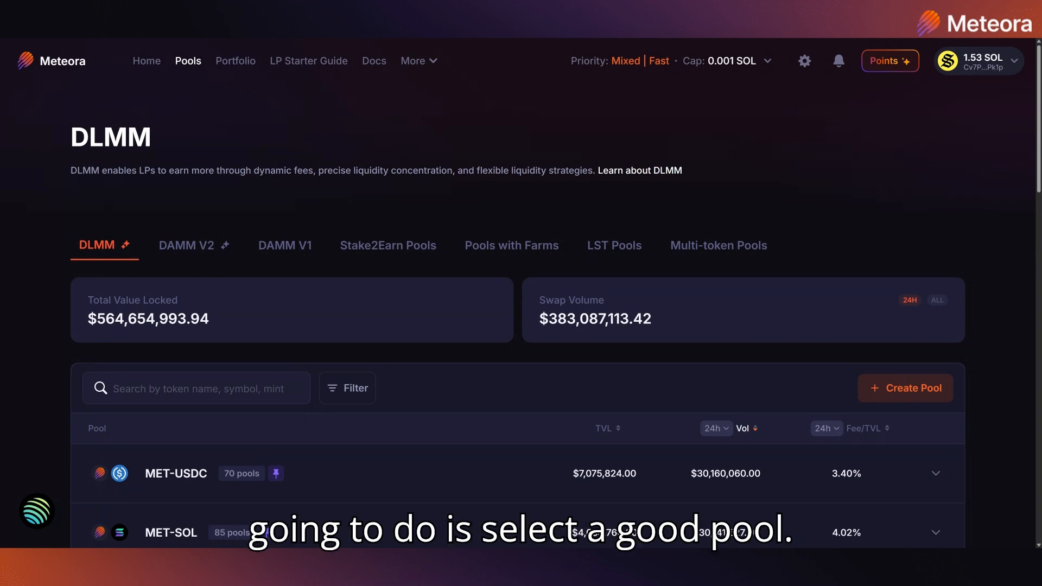
- Expand the SOL-USDC pair in the DLMM pool list to list its individual pools
{"action": "scroll", "coordinate": [386, 348], "scroll_direction": "down", "scroll_amount": 5}
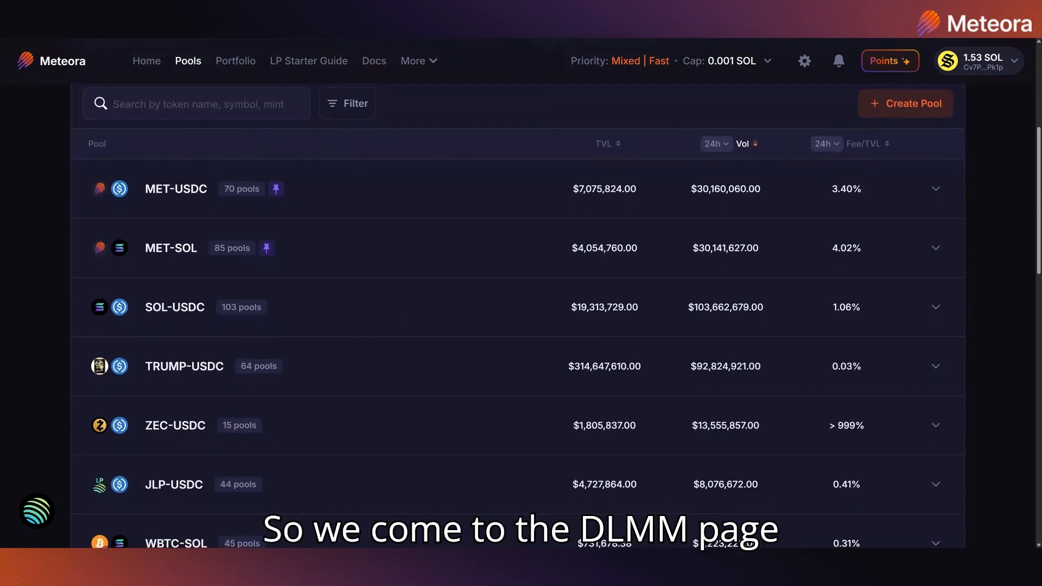
{"action": "left_click", "coordinate": [307, 316]}
{"action": "scroll", "coordinate": [404, 320], "scroll_direction": "down", "scroll_amount": 2}
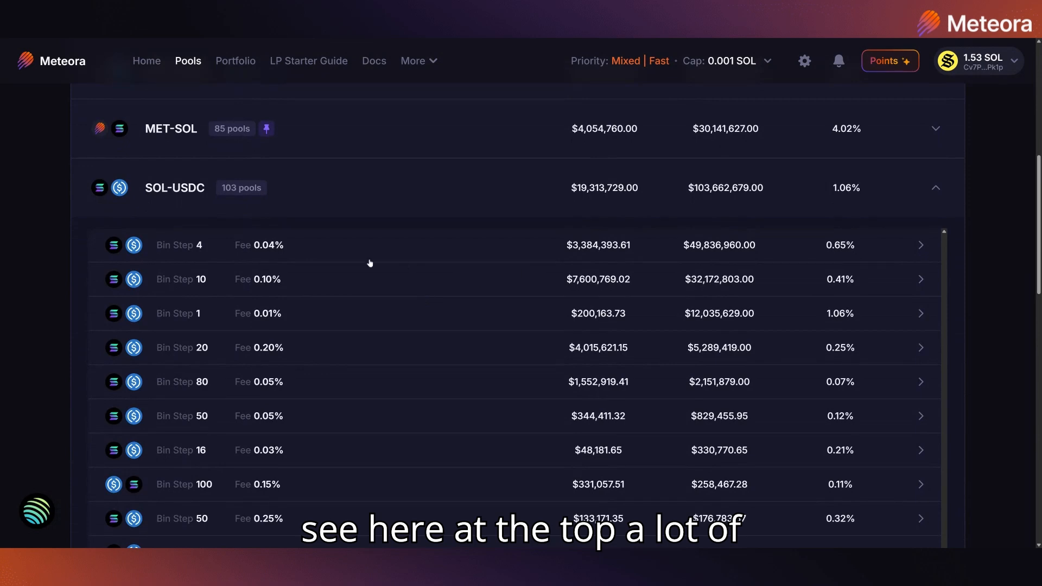
{"action": "scroll", "coordinate": [277, 353], "scroll_direction": "down", "scroll_amount": 1}
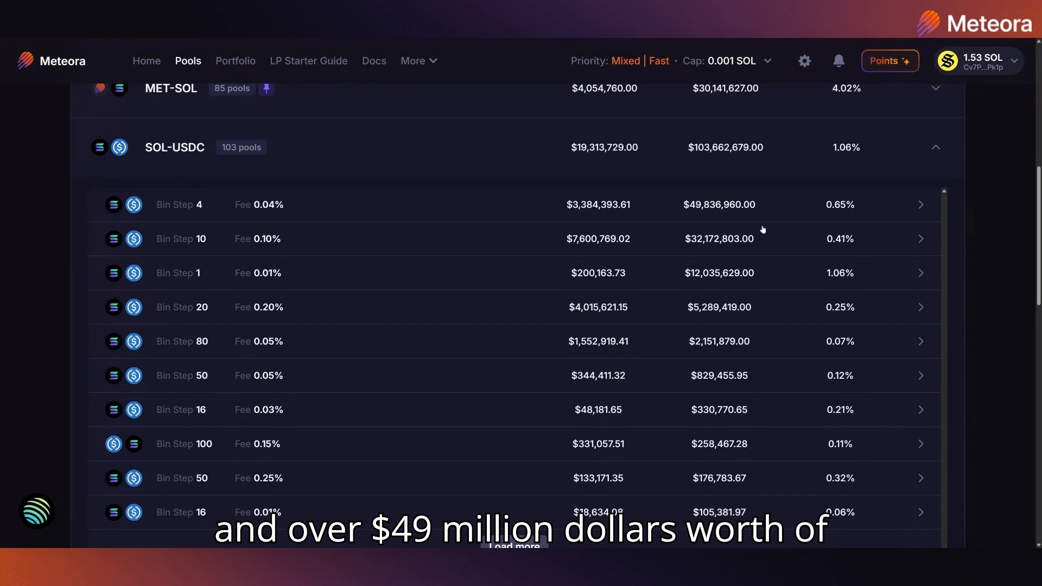
- Compare the 24-hour volumes and open the SOL-USDC pool with bin step 4 and a 0.04% fee
{"action": "scroll", "coordinate": [763, 231], "scroll_direction": "up", "scroll_amount": 4}
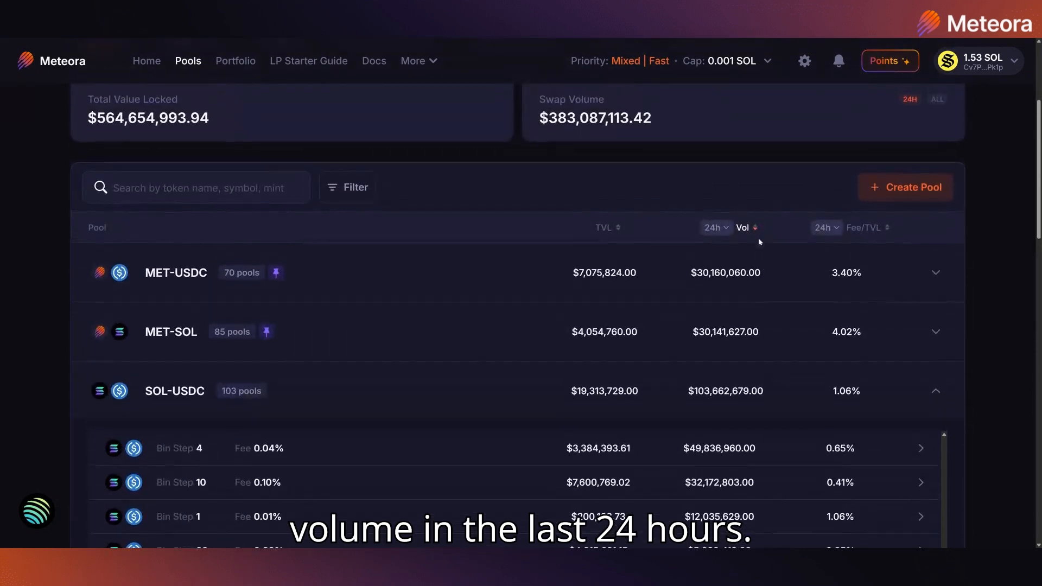
{"action": "scroll", "coordinate": [760, 237], "scroll_direction": "down", "scroll_amount": 4}
{"action": "scroll", "coordinate": [700, 265], "scroll_direction": "down", "scroll_amount": 1}
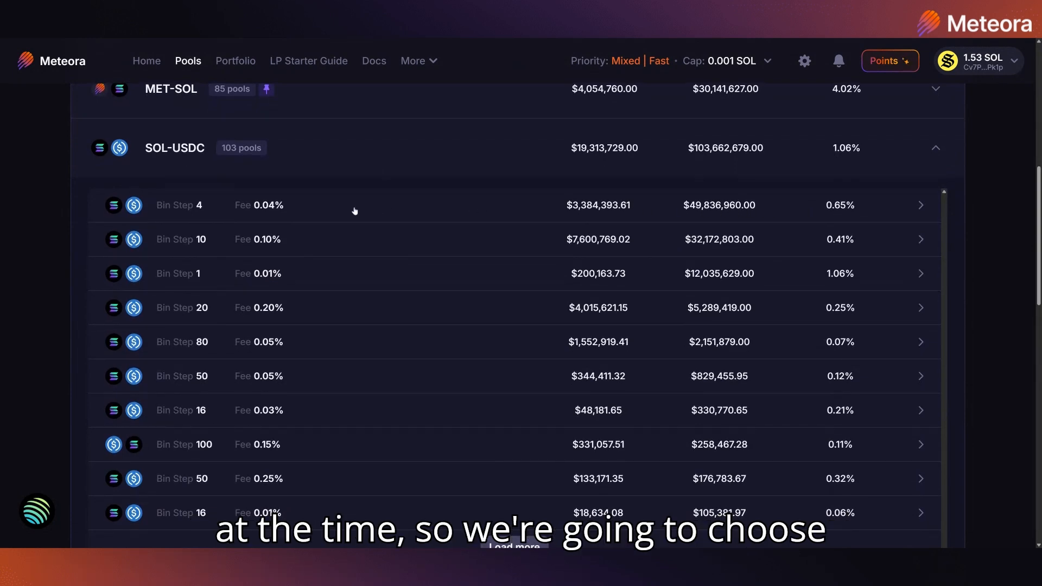
{"action": "left_click", "coordinate": [387, 215]}
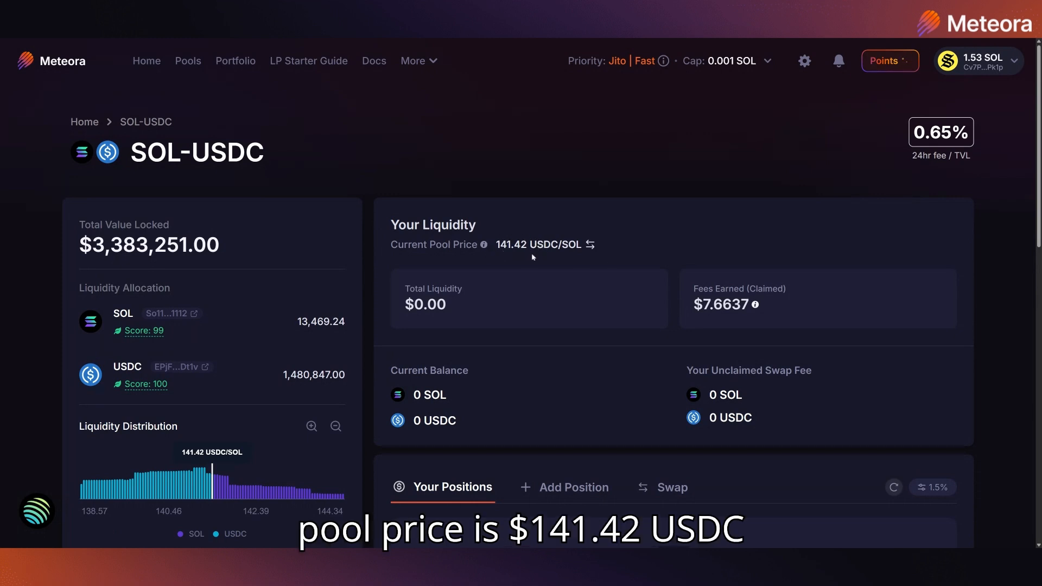
- View the Jupiter swap widget for exchanging SOL to USDC, and close it again
{"action": "scroll", "coordinate": [462, 265], "scroll_direction": "down", "scroll_amount": 5}
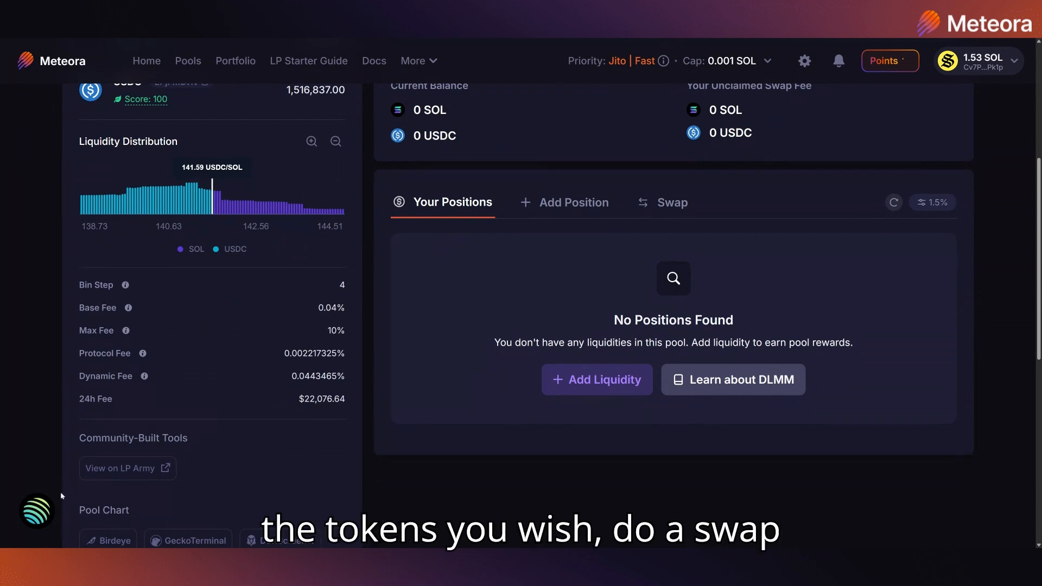
{"action": "left_click", "coordinate": [36, 511]}
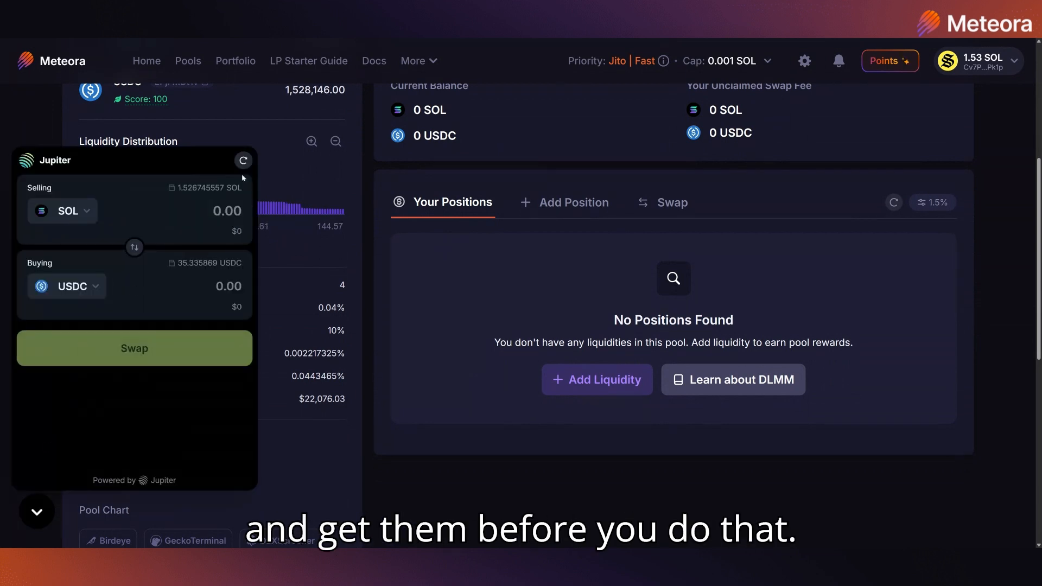
{"action": "left_click", "coordinate": [48, 516]}
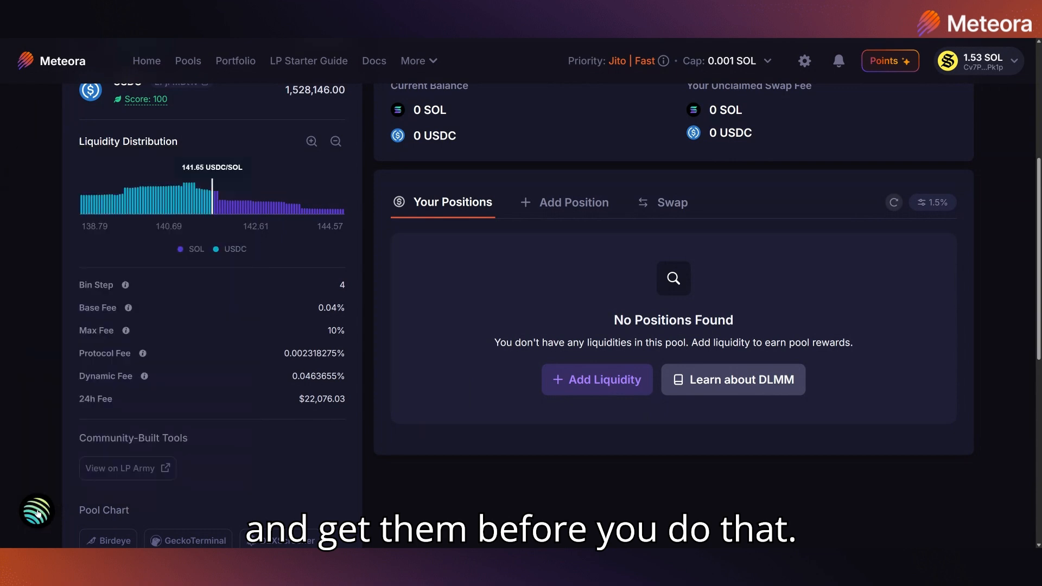
- Start a new position in the pool with Auto-Fill enabled and deposit the maximum USDC balance, 35.335869
{"action": "left_click", "coordinate": [593, 382]}
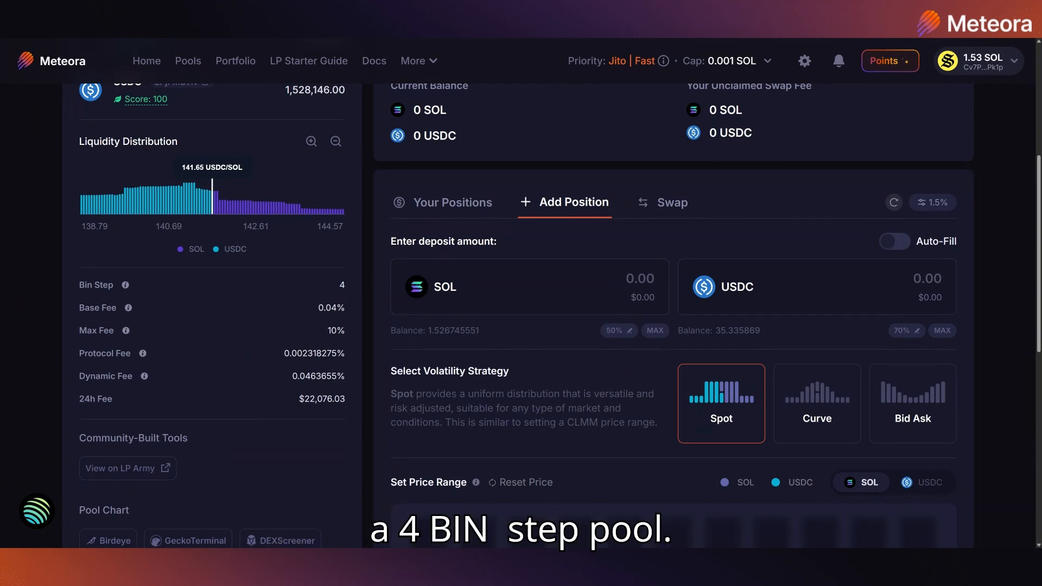
{"action": "scroll", "coordinate": [596, 367], "scroll_direction": "down", "scroll_amount": 7}
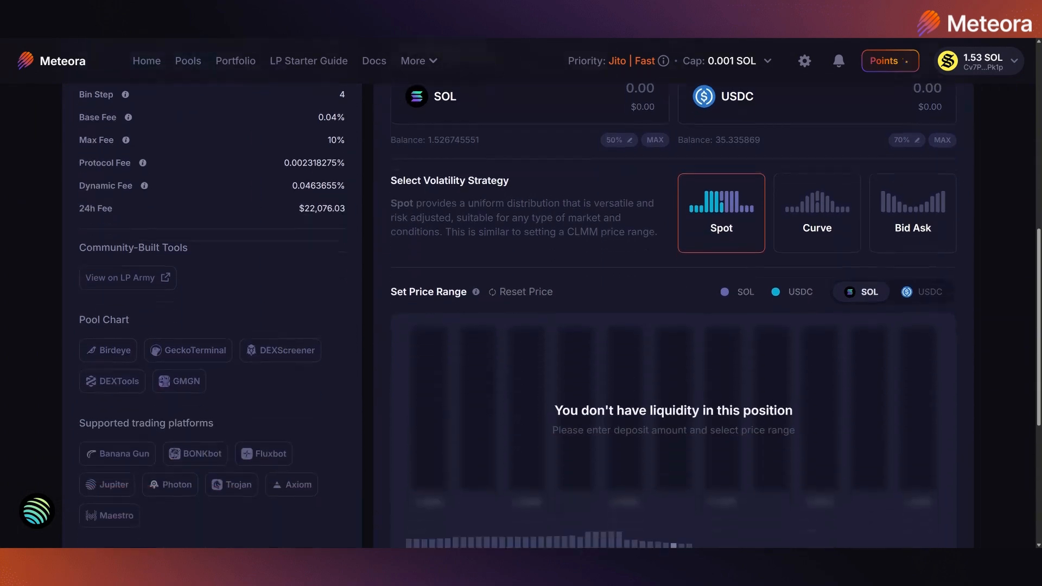
{"action": "scroll", "coordinate": [596, 367], "scroll_direction": "down", "scroll_amount": 2}
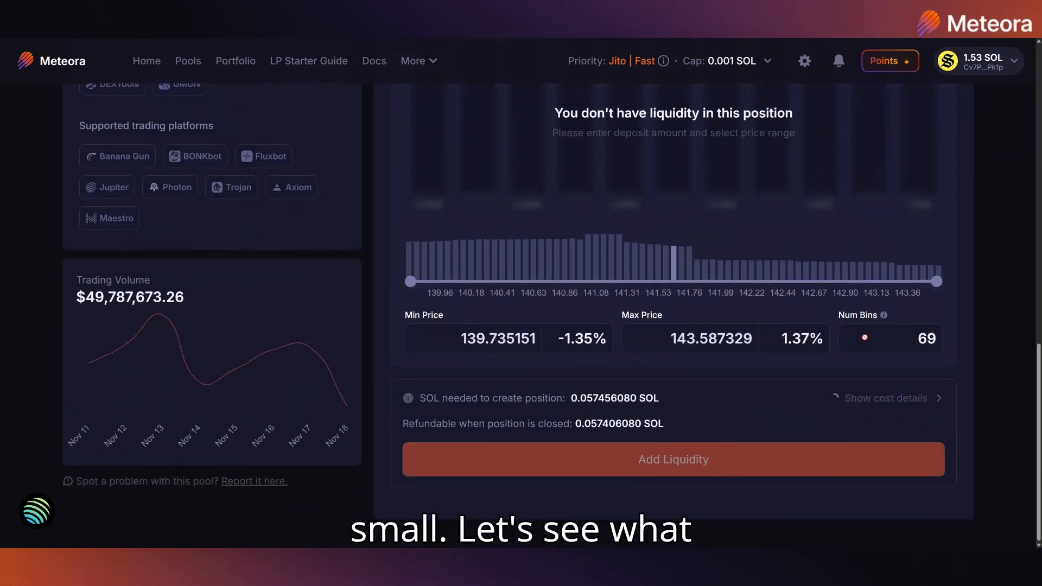
{"action": "scroll", "coordinate": [686, 395], "scroll_direction": "up", "scroll_amount": 7}
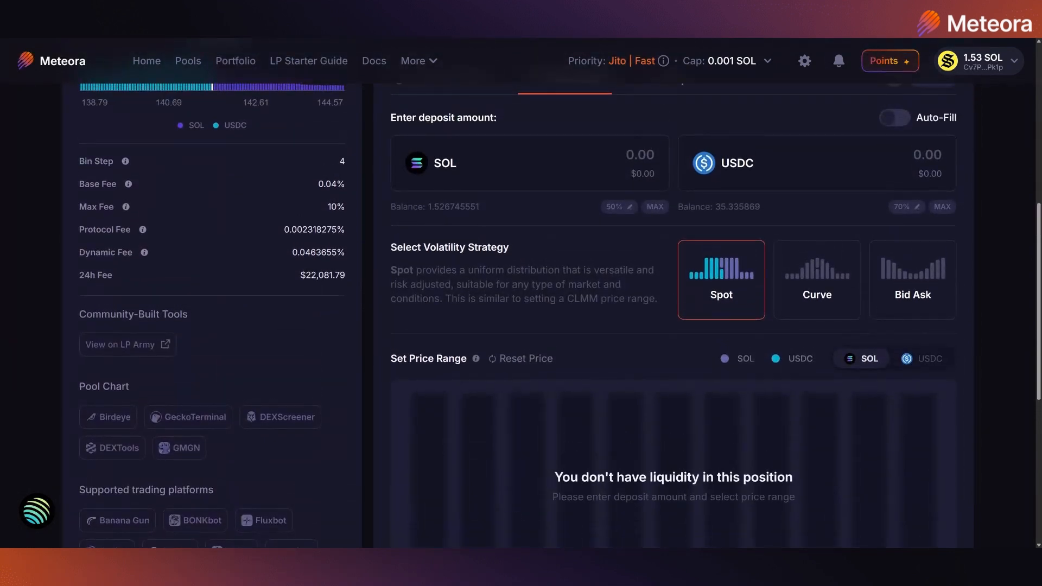
{"action": "left_click", "coordinate": [896, 124]}
{"action": "left_click", "coordinate": [946, 209]}
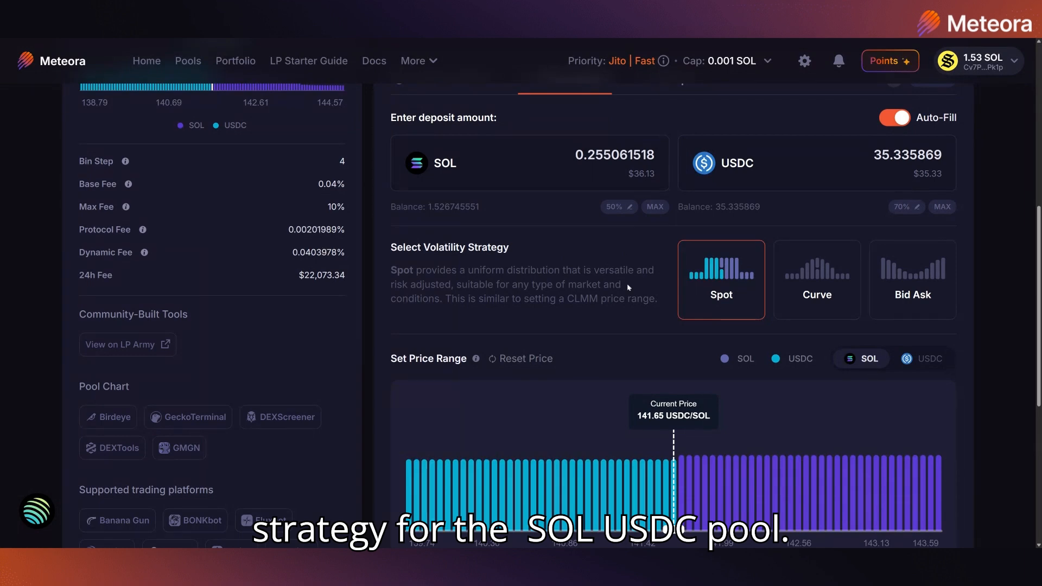
- Lower the new position's minimum price to 135.606167 USDC per SOL
{"action": "scroll", "coordinate": [628, 284], "scroll_direction": "down", "scroll_amount": 3}
{"action": "scroll", "coordinate": [628, 286], "scroll_direction": "down", "scroll_amount": 5}
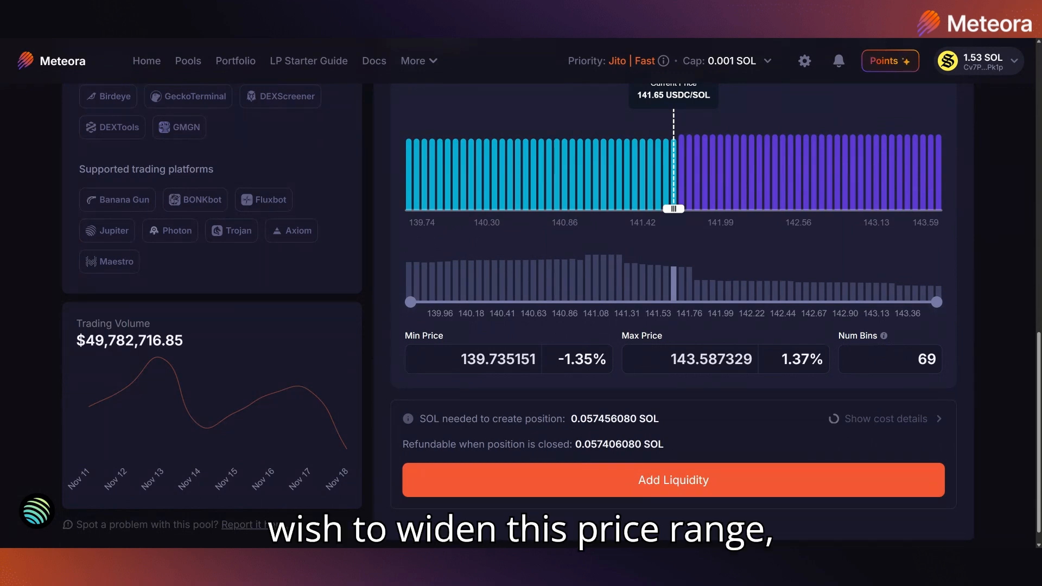
{"action": "left_click_drag", "start_coordinate": [486, 359], "coordinate": [476, 360]}
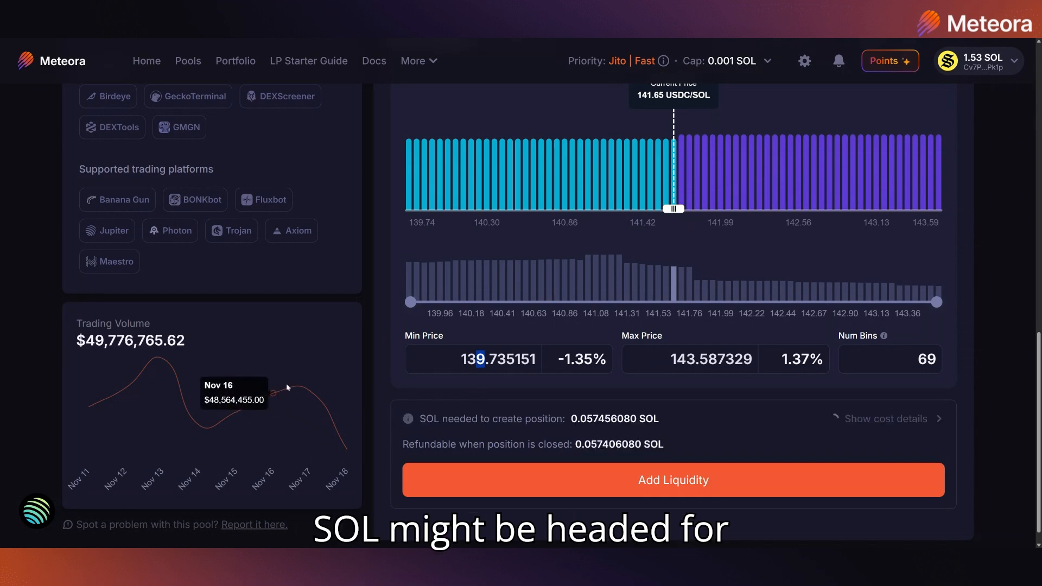
{"action": "type", "text": "5"}
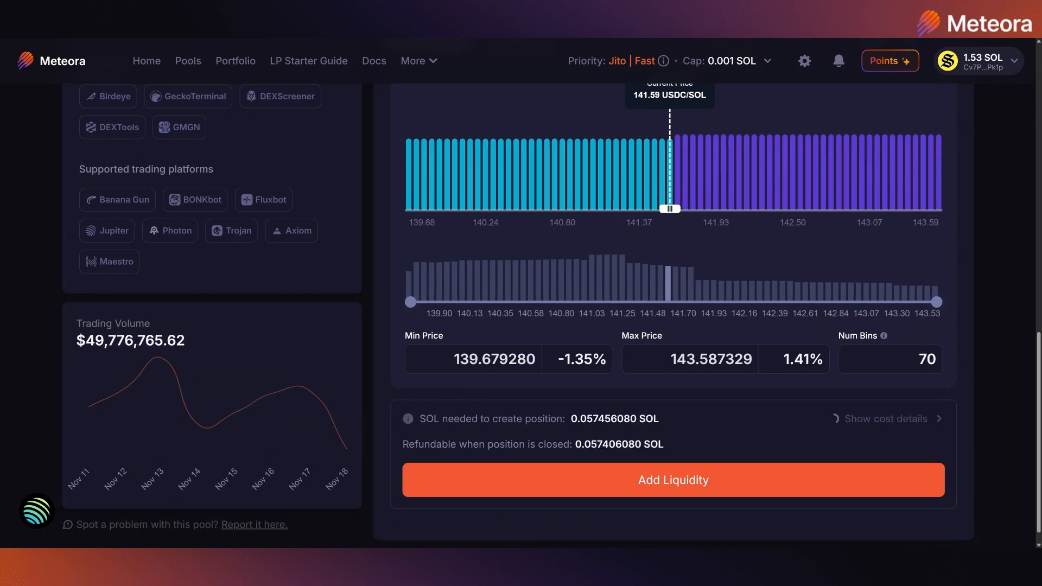
{"action": "left_click_drag", "start_coordinate": [480, 360], "coordinate": [470, 360]}
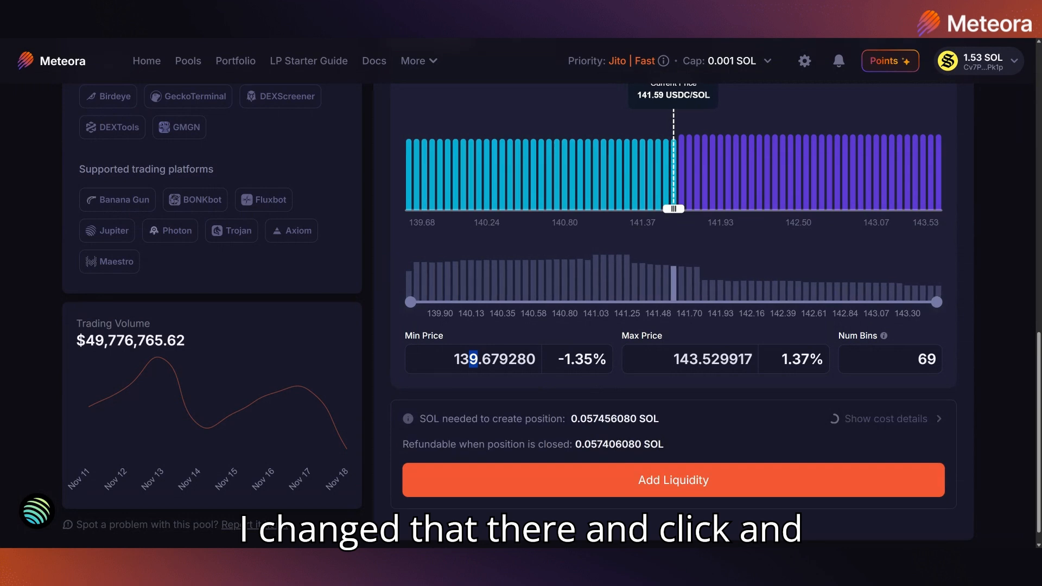
{"action": "type", "text": "5"}
- Raise the new position's maximum price to 145.494862 USDC per SOL
{"action": "left_click", "coordinate": [569, 360]}
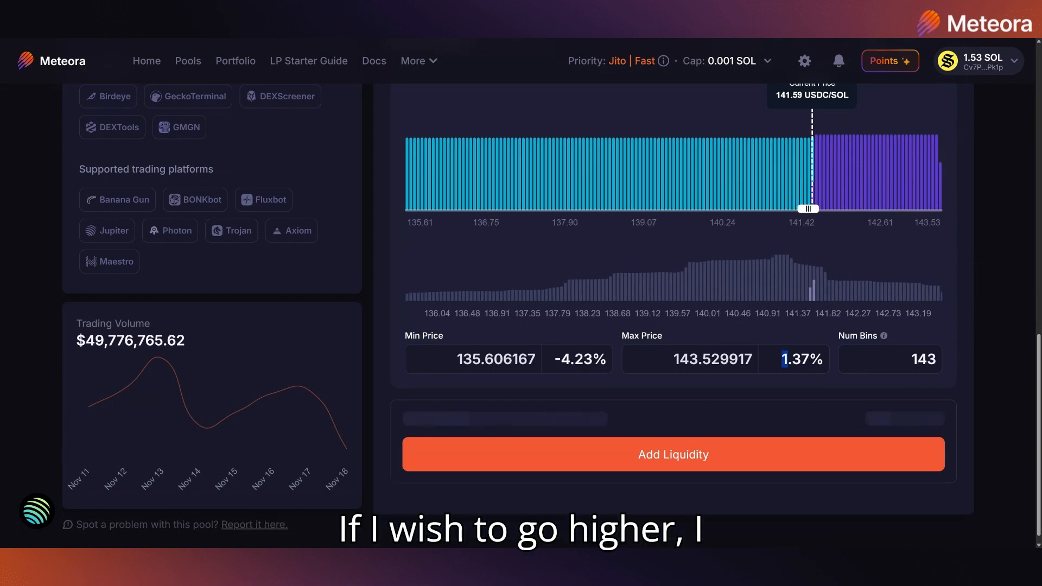
{"action": "key", "text": "shift+Left"}
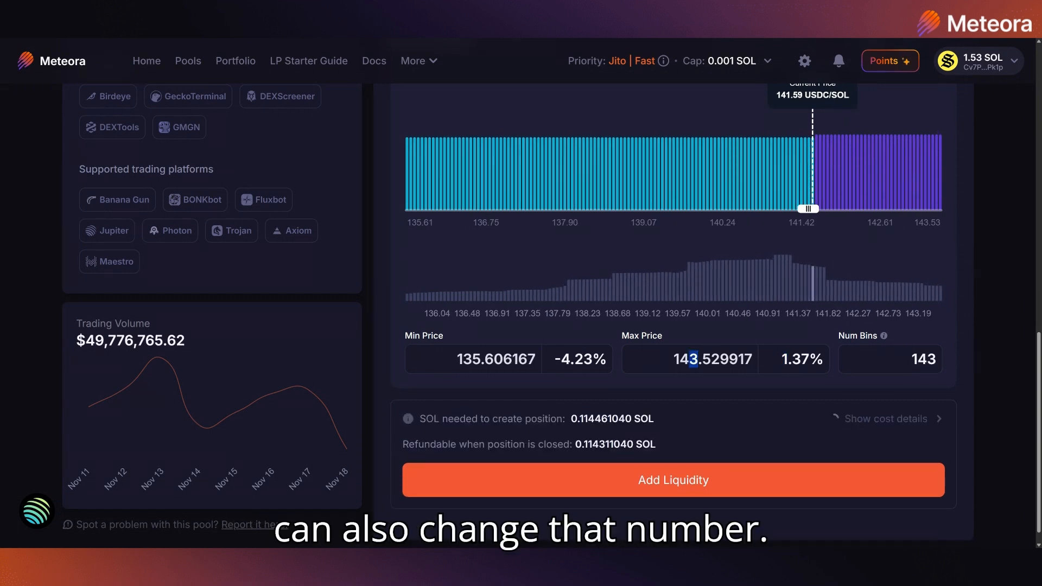
{"action": "type", "text": "5.494862"}
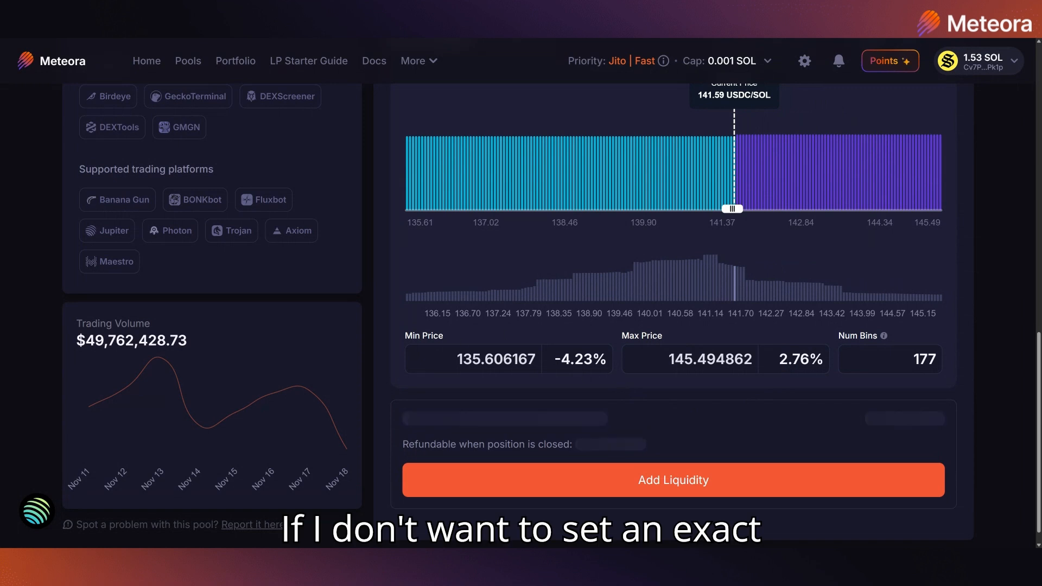
- Set the price range by percentage to -2.25% and 1.82% around the current price, and add the liquidity to create the position
{"action": "left_click_drag", "start_coordinate": [561, 359], "coordinate": [570, 359]}
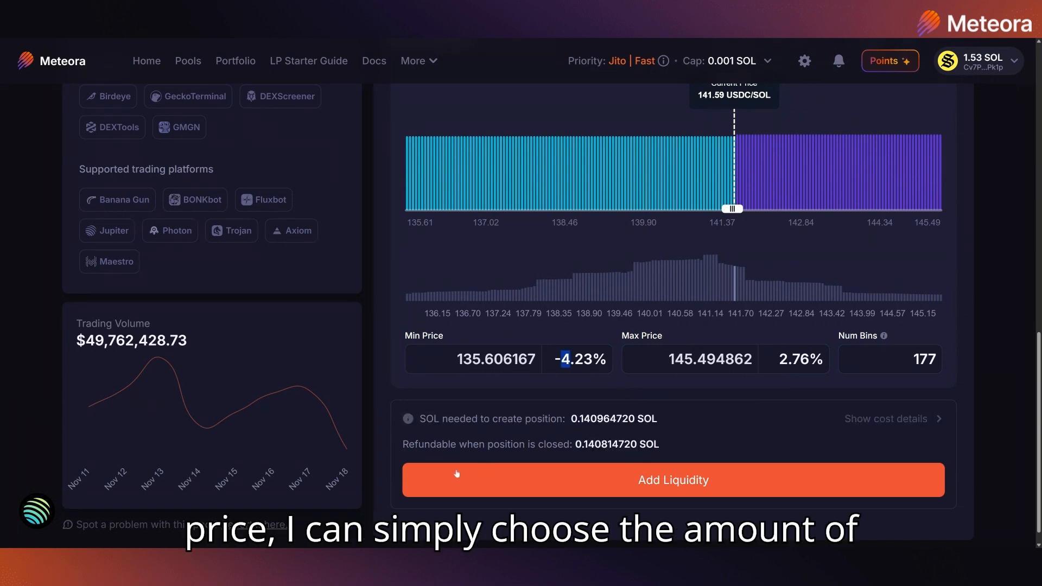
{"action": "type", "text": "2"}
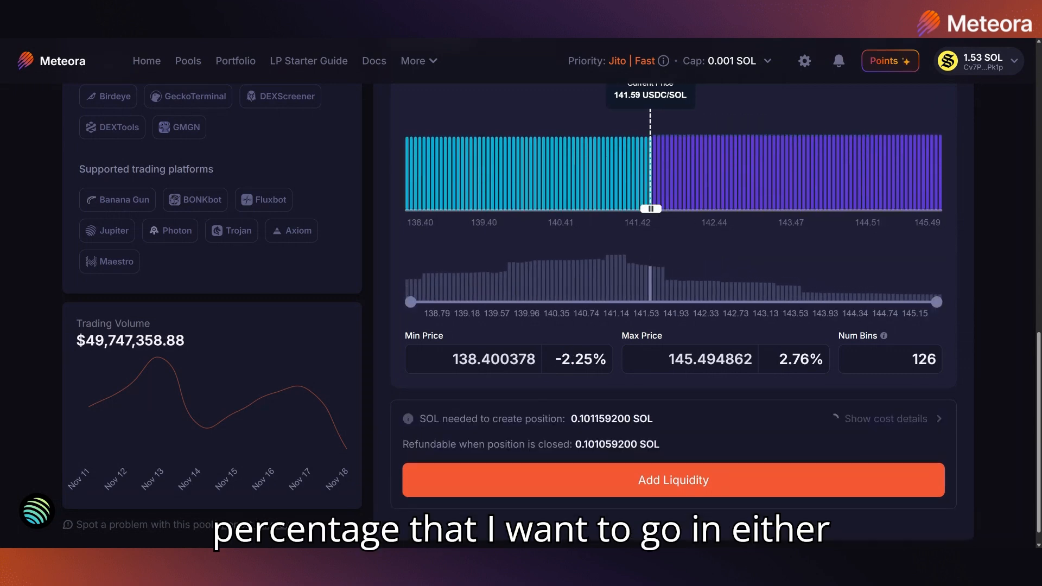
{"action": "left_click_drag", "start_coordinate": [780, 359], "coordinate": [787, 359]}
{"action": "type", "text": "101"}
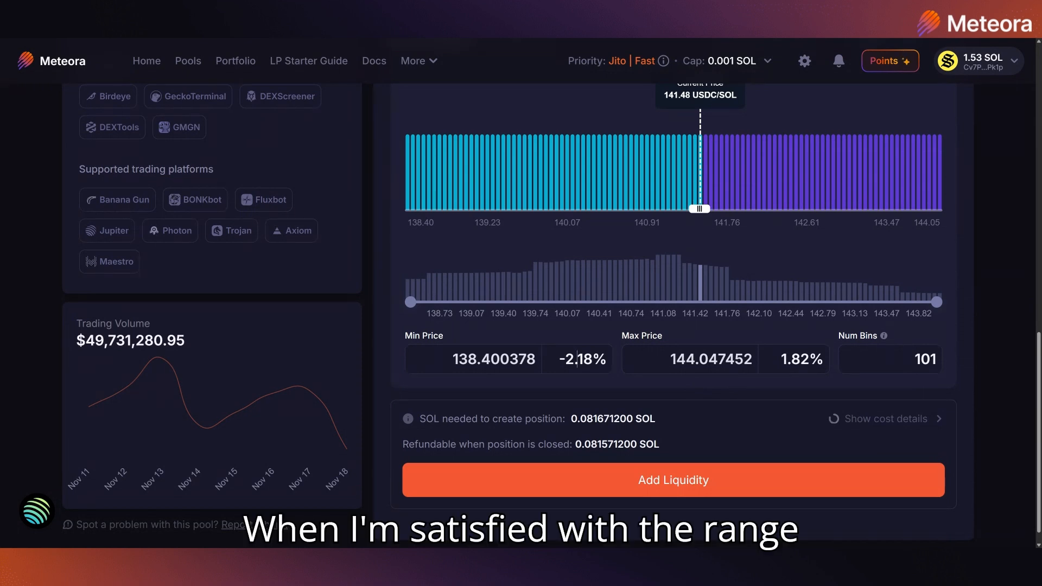
{"action": "left_click", "coordinate": [652, 483]}
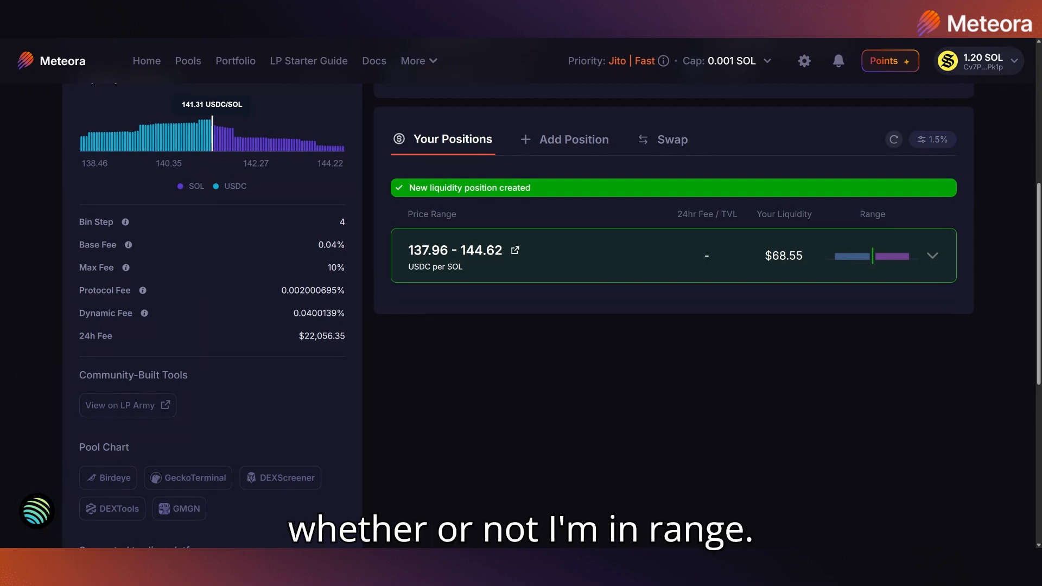
- Expand the new position and examine its token balances, unclaimed swap fees, bin distribution and price range
{"action": "left_click", "coordinate": [615, 264]}
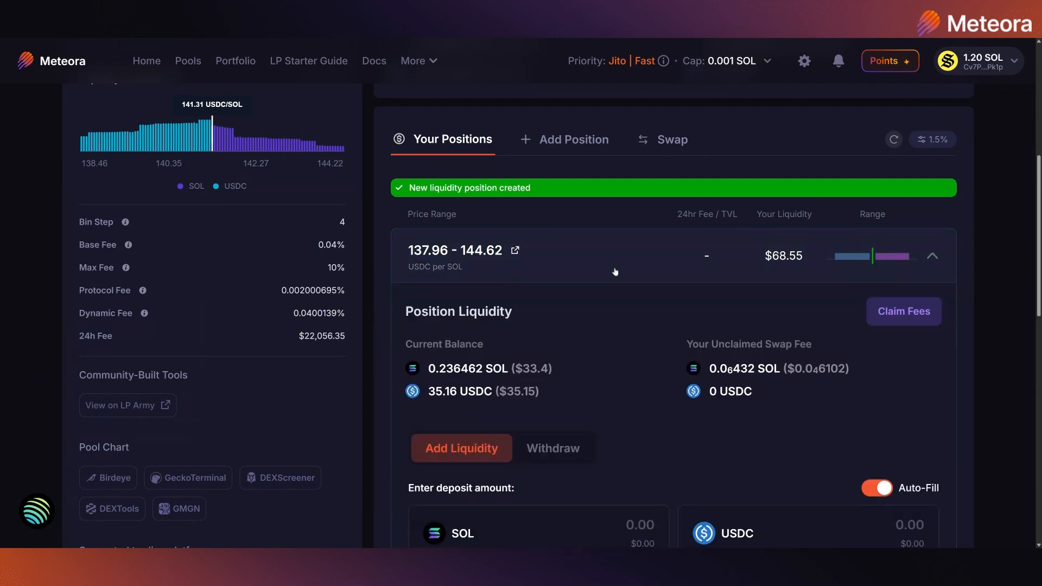
{"action": "scroll", "coordinate": [591, 260], "scroll_direction": "down", "scroll_amount": 2}
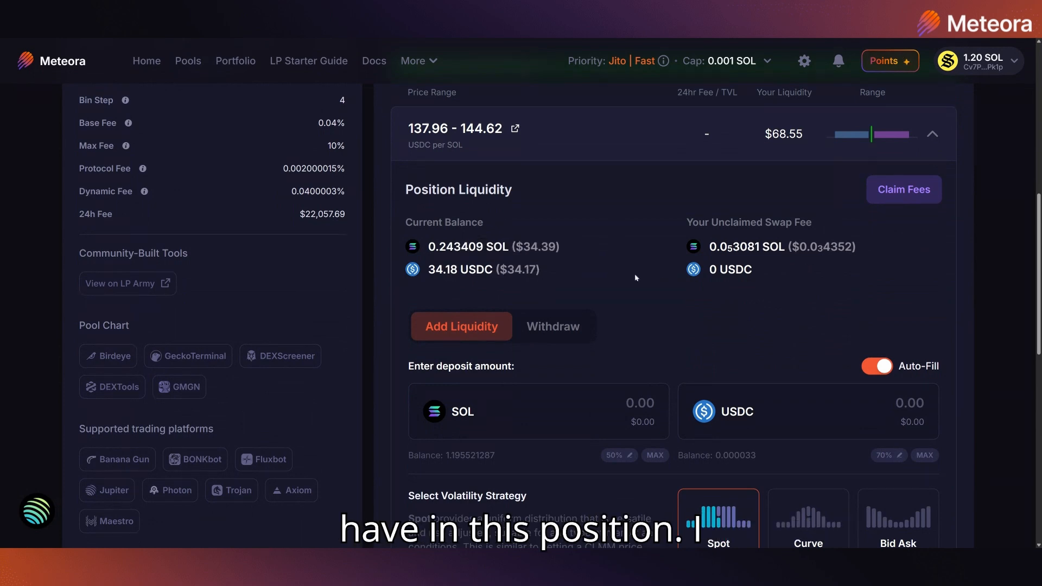
{"action": "scroll", "coordinate": [636, 279], "scroll_direction": "down", "scroll_amount": 2}
{"action": "scroll", "coordinate": [676, 350], "scroll_direction": "down", "scroll_amount": 3}
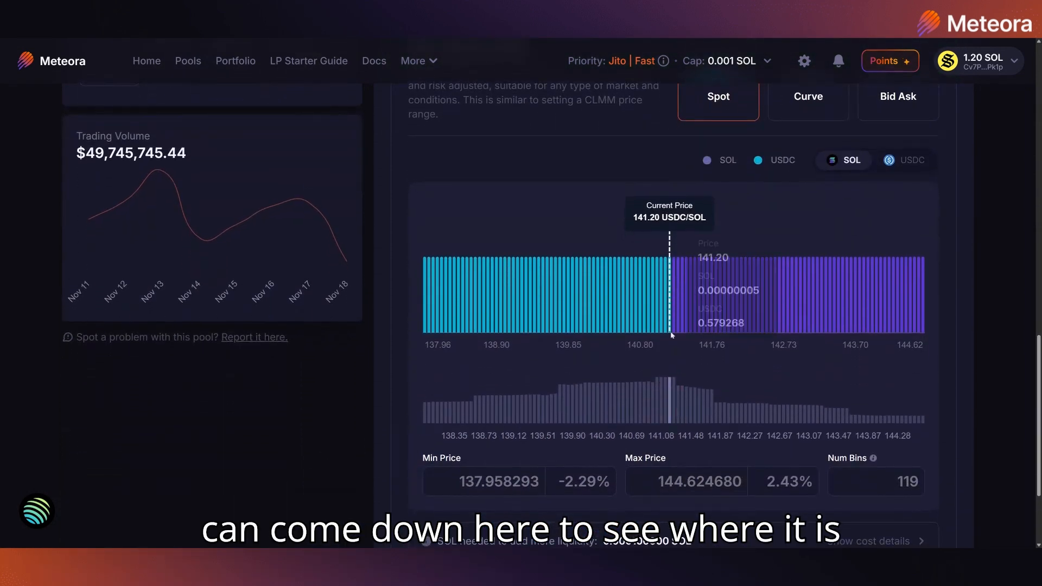
{"action": "mouse_move", "coordinate": [709, 380]}
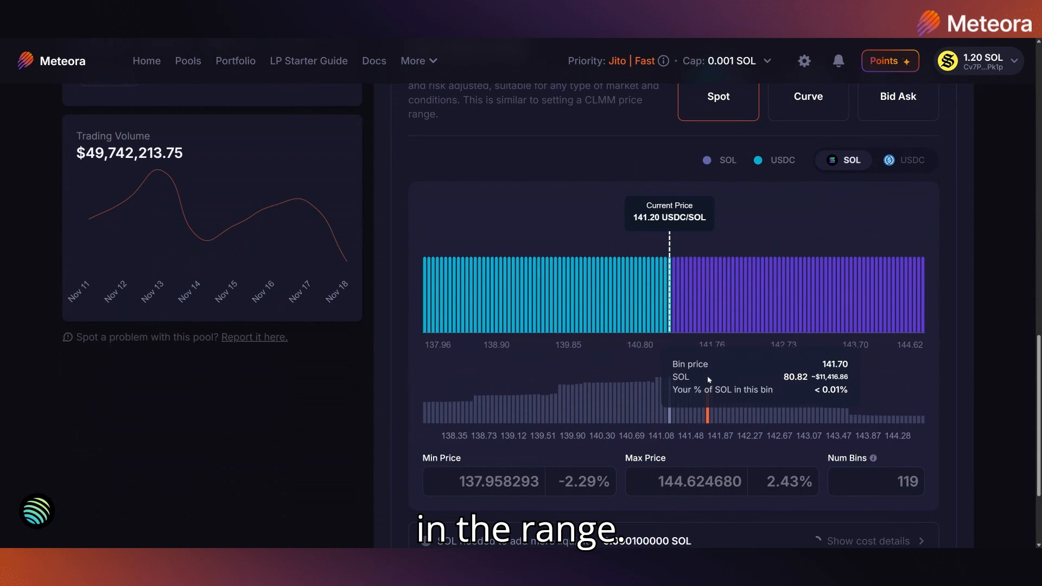
{"action": "scroll", "coordinate": [708, 380], "scroll_direction": "down", "scroll_amount": 2}
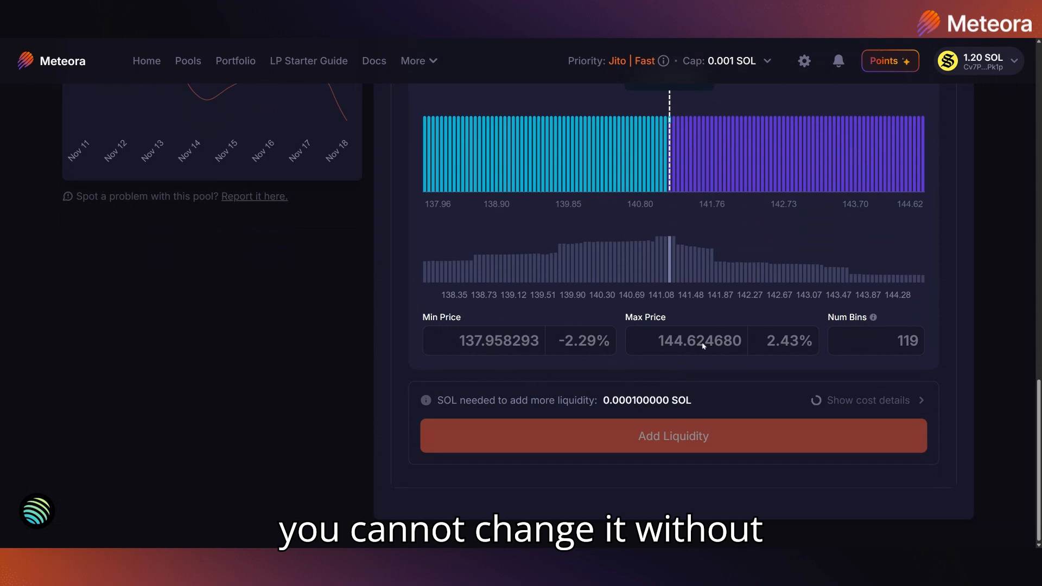
{"action": "scroll", "coordinate": [704, 345], "scroll_direction": "up", "scroll_amount": 5}
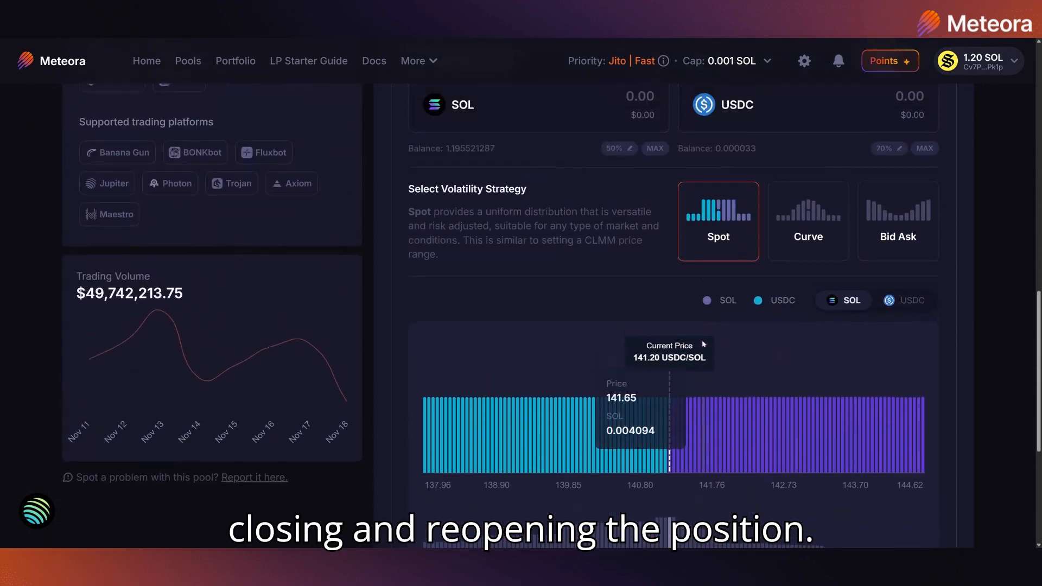
- Open the form for adding another position in this pool and review its deposit, strategy and price range settings
{"action": "scroll", "coordinate": [662, 342], "scroll_direction": "up", "scroll_amount": 8}
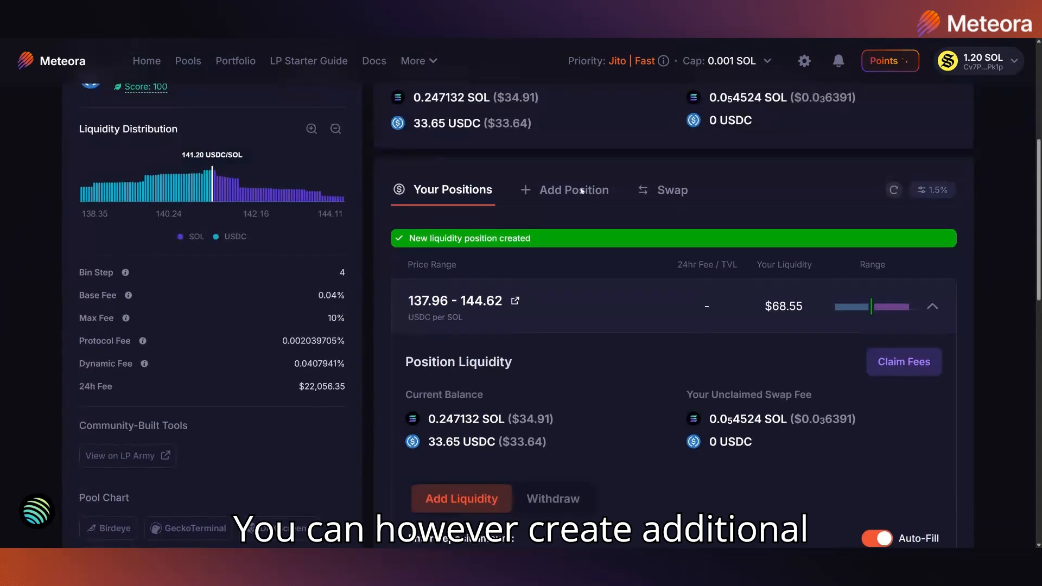
{"action": "left_click", "coordinate": [549, 325]}
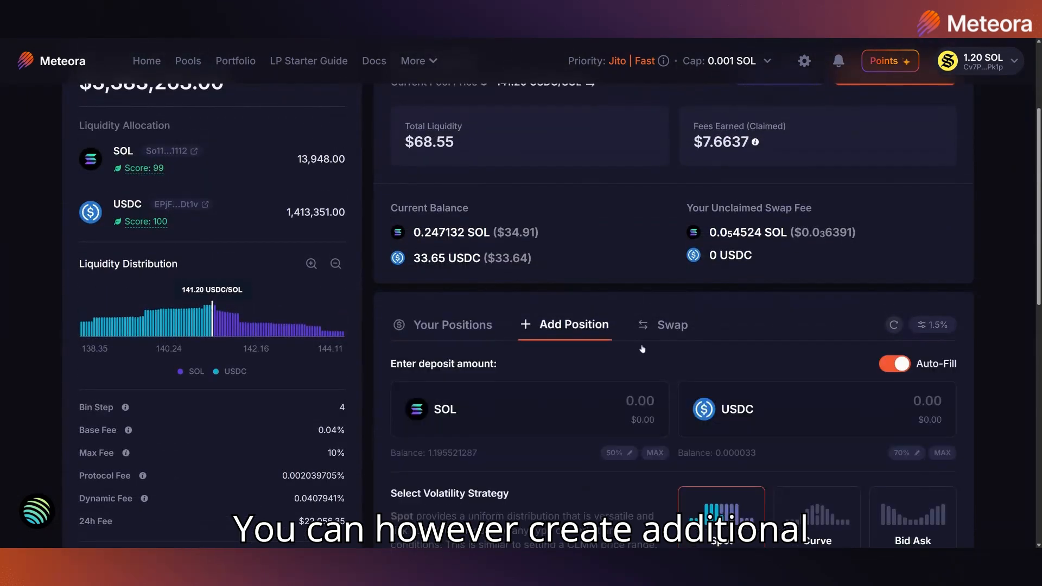
{"action": "scroll", "coordinate": [643, 349], "scroll_direction": "down", "scroll_amount": 6}
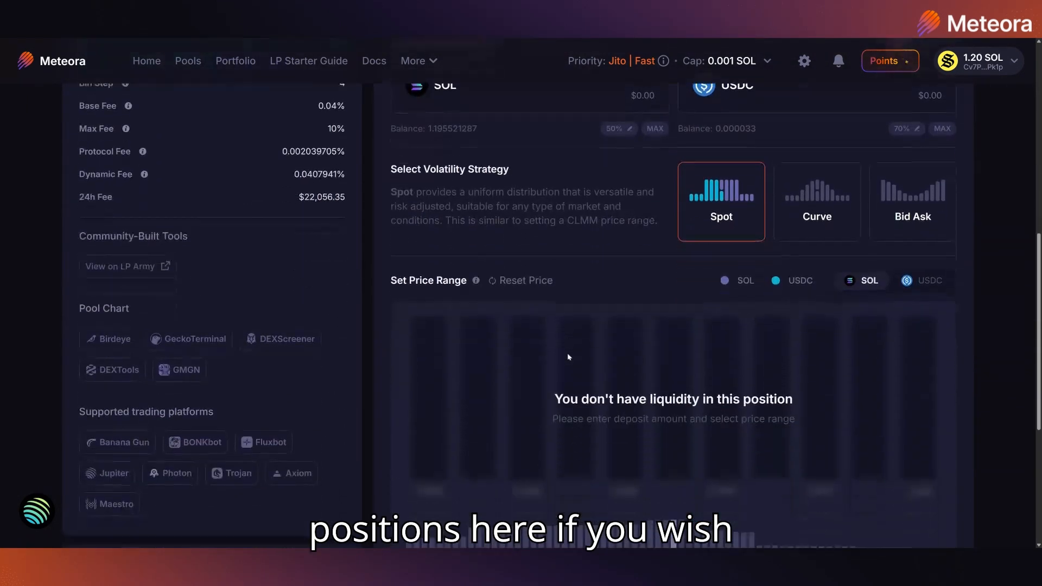
{"action": "scroll", "coordinate": [569, 356], "scroll_direction": "down", "scroll_amount": 1}
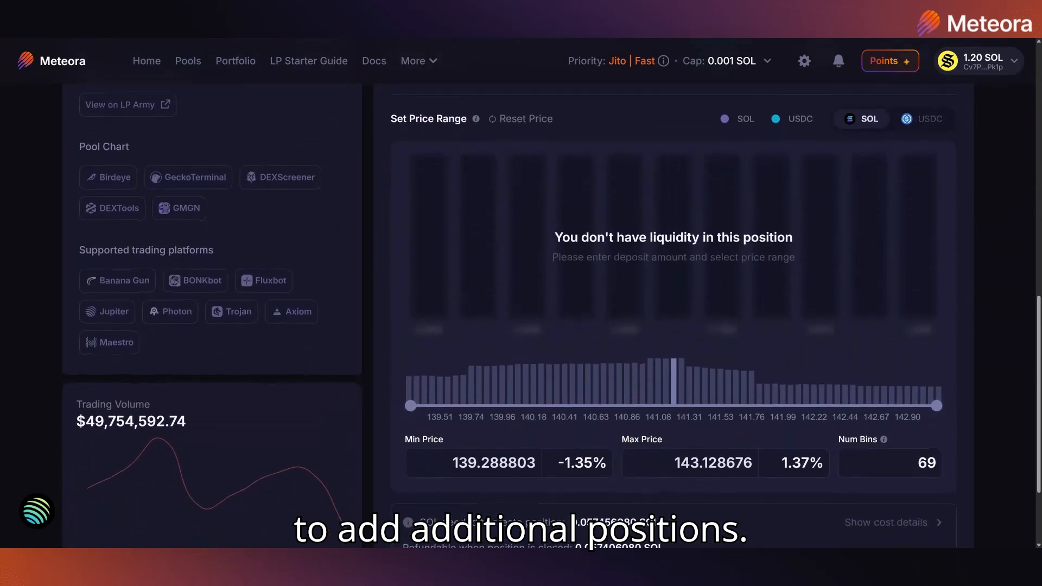
- Withdraw 100% of the SOL and USDC from the 137.96 - 144.62 position and close it
{"action": "scroll", "coordinate": [682, 458], "scroll_direction": "up", "scroll_amount": 10}
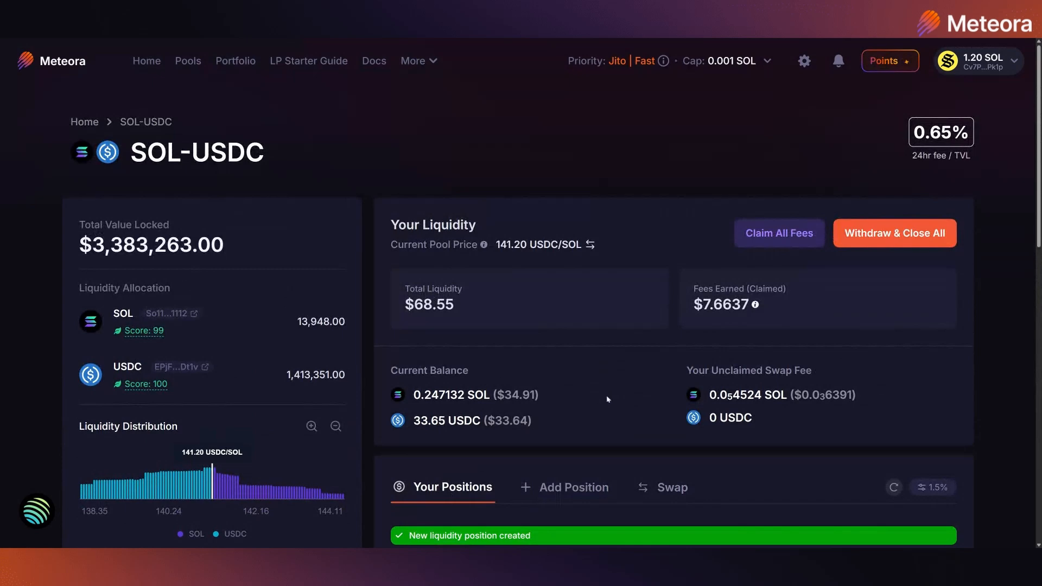
{"action": "scroll", "coordinate": [608, 399], "scroll_direction": "down", "scroll_amount": 5}
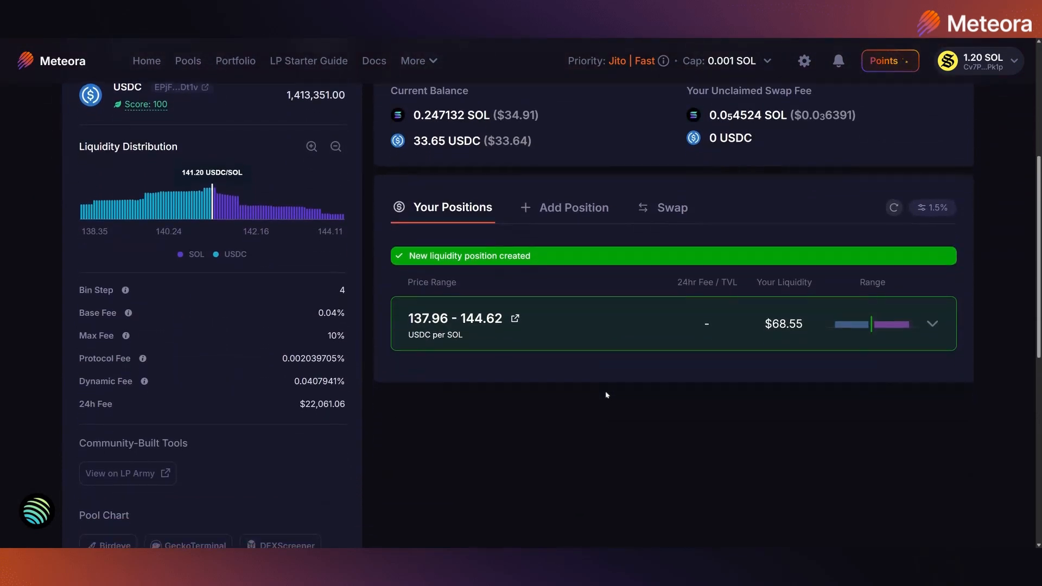
{"action": "left_click", "coordinate": [618, 329]}
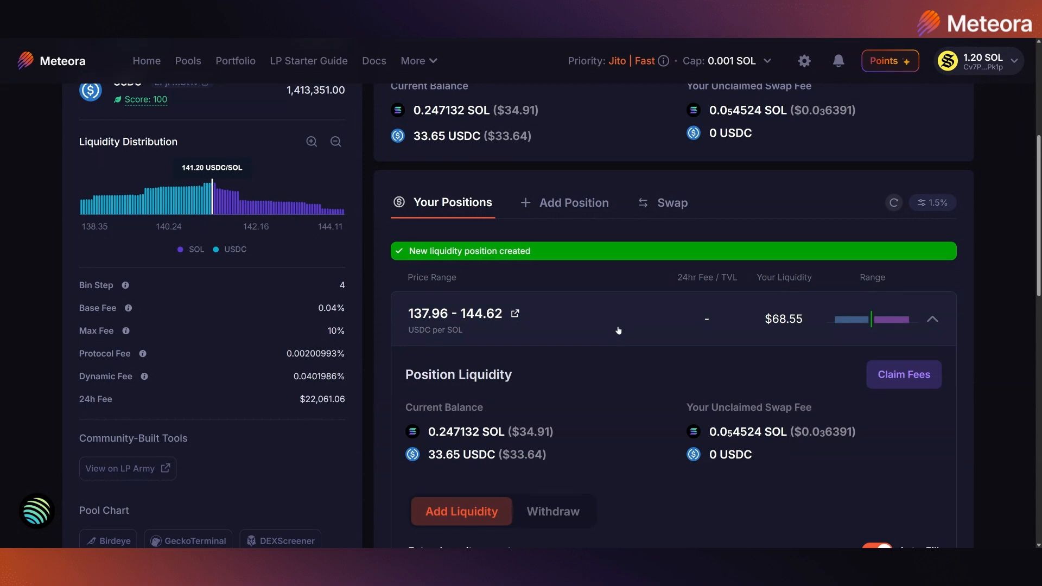
{"action": "left_click", "coordinate": [567, 513]}
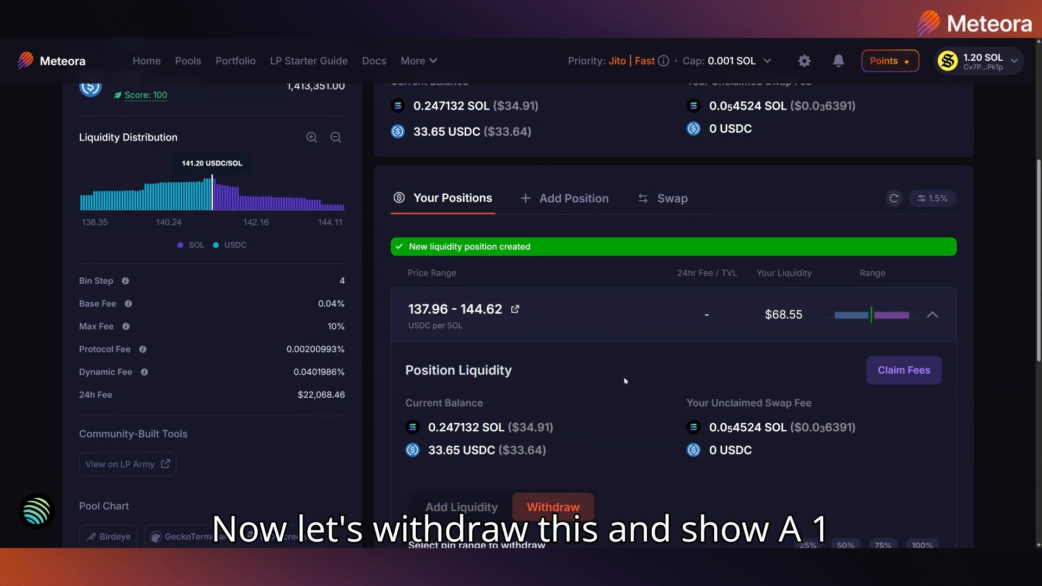
{"action": "scroll", "coordinate": [624, 378], "scroll_direction": "down", "scroll_amount": 8}
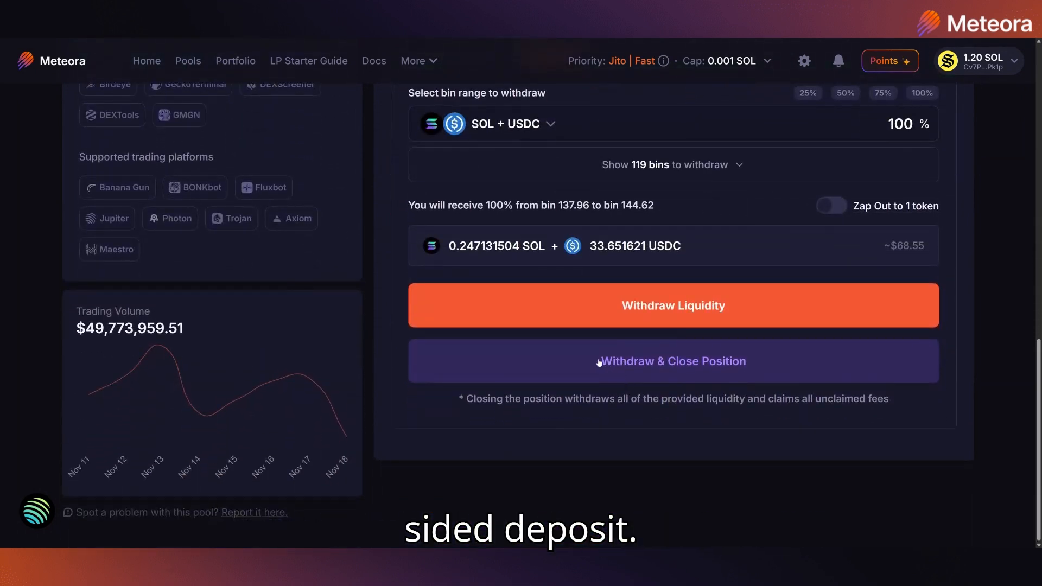
{"action": "left_click", "coordinate": [597, 361]}
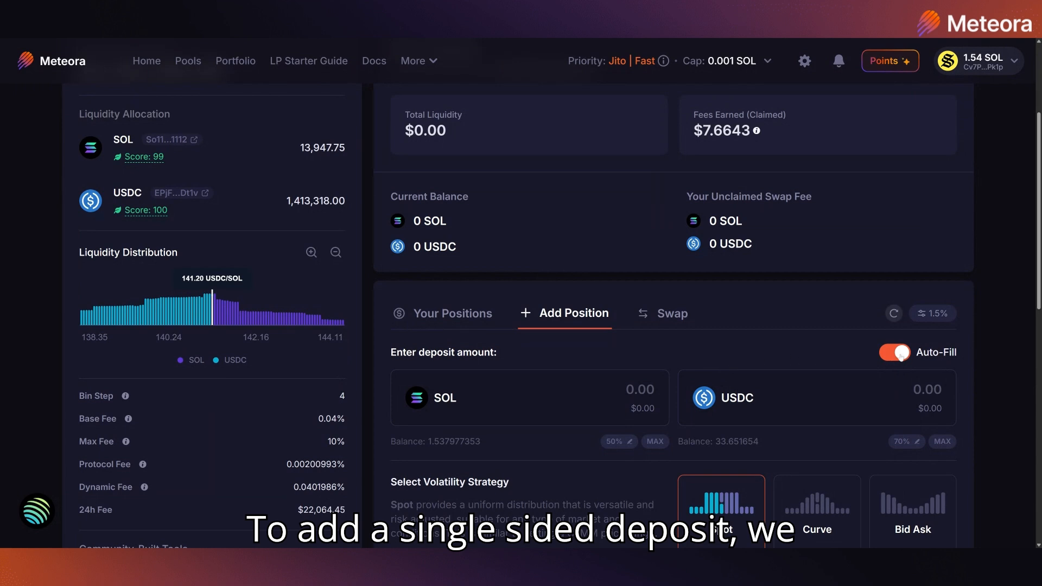
- Turn off Auto-Fill for a new position and enter the maximum USDC balance, 33.651654, as a single-sided deposit
{"action": "left_click", "coordinate": [900, 352]}
{"action": "scroll", "coordinate": [802, 349], "scroll_direction": "down", "scroll_amount": 2}
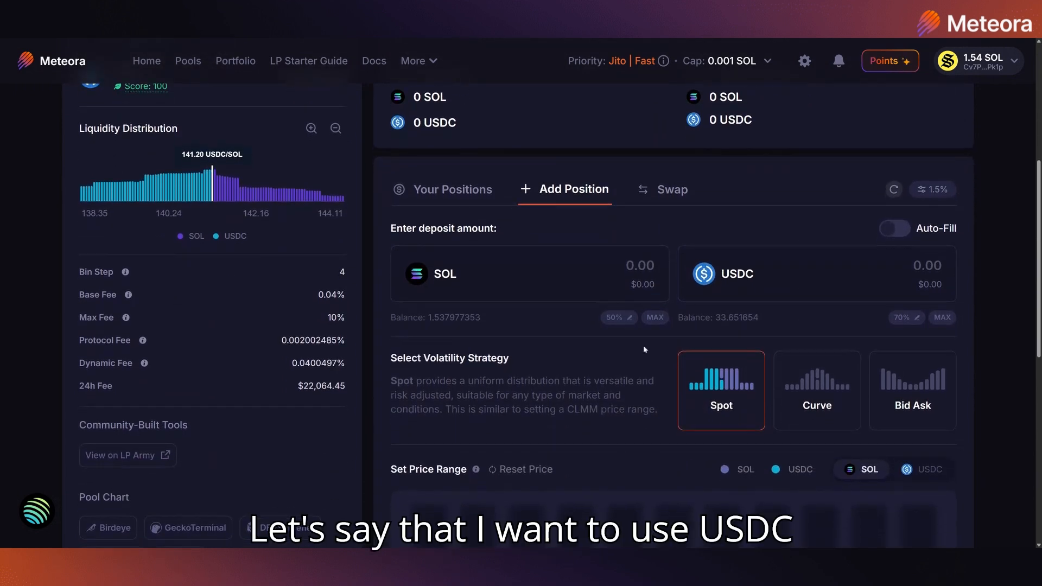
{"action": "scroll", "coordinate": [646, 337], "scroll_direction": "down", "scroll_amount": 1}
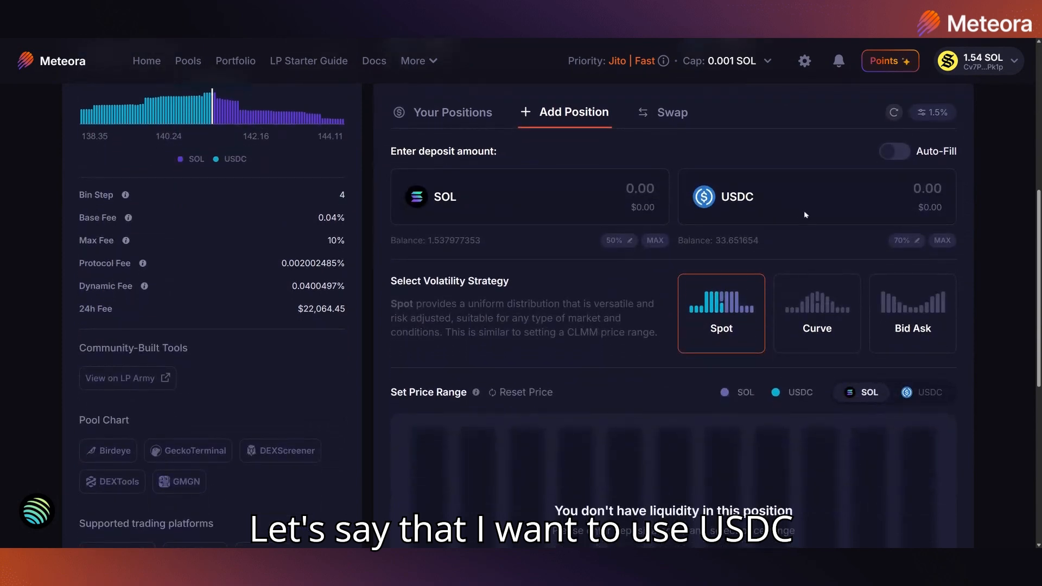
{"action": "left_click", "coordinate": [944, 241]}
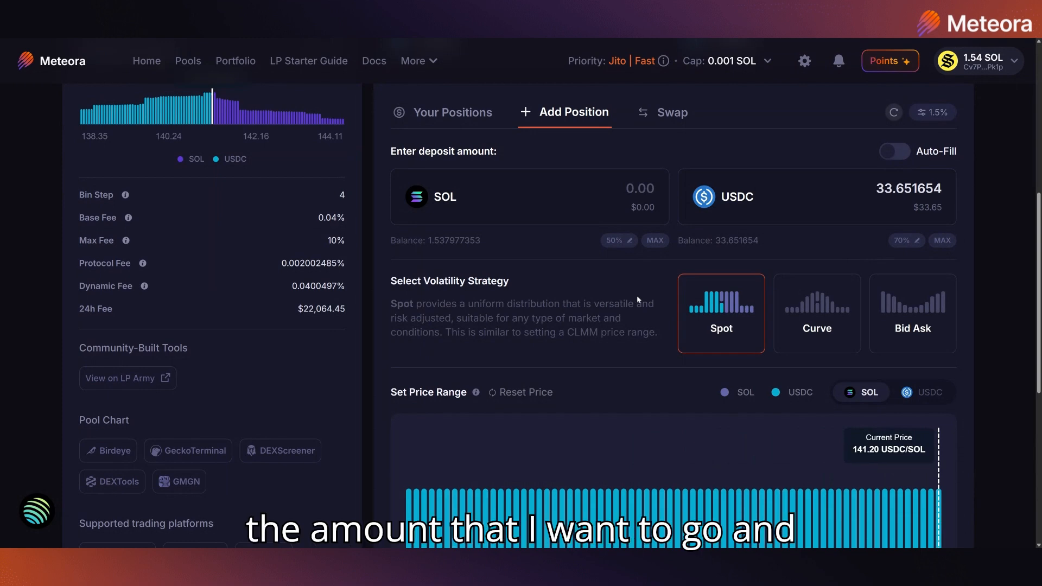
- Lower the minimum price of the USDC-only range to -3.73% from the current price
{"action": "scroll", "coordinate": [637, 298], "scroll_direction": "down", "scroll_amount": 5}
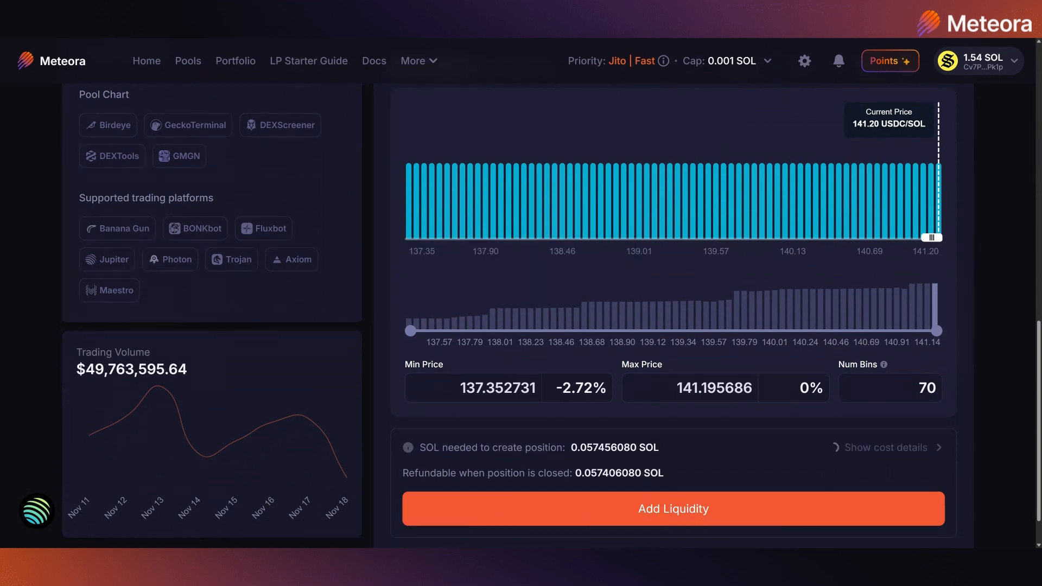
{"action": "left_click", "coordinate": [571, 388]}
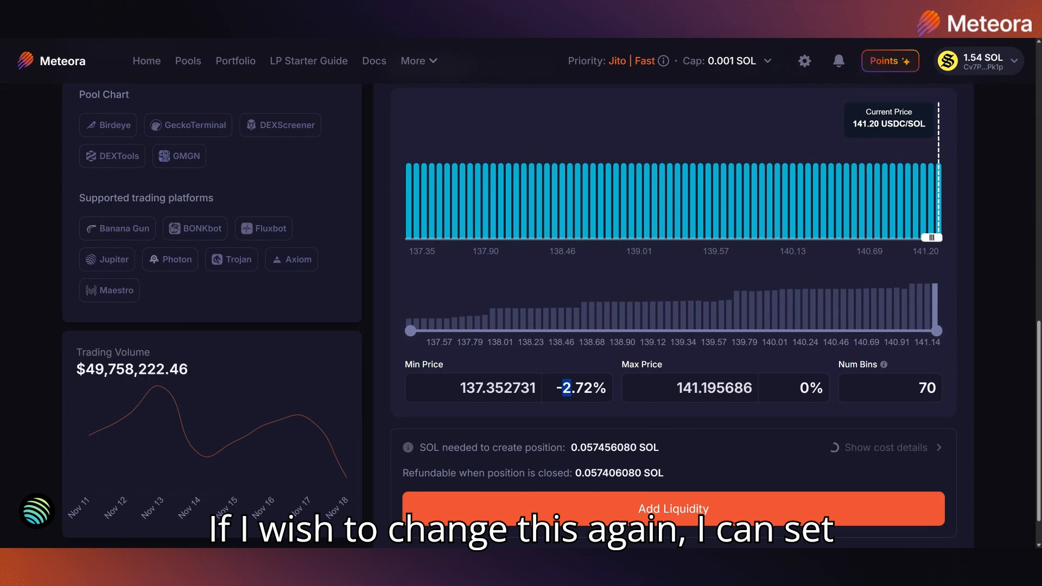
{"action": "type", "text": "3"}
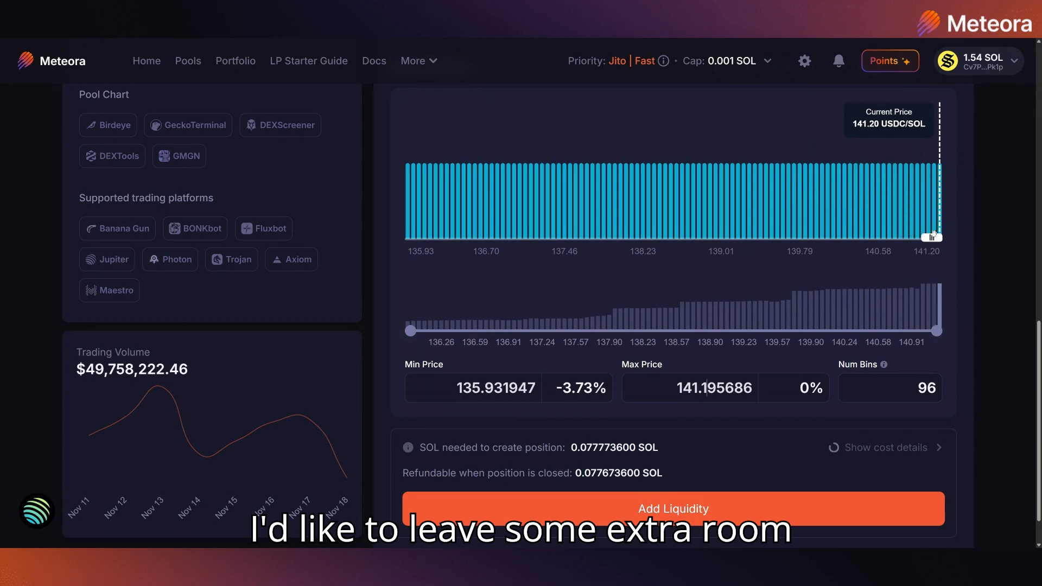
- Try shifting the range upward to -2.21% and 1.53% around the current price, and slide it back below the current price
{"action": "left_click_drag", "start_coordinate": [934, 239], "coordinate": [724, 238]}
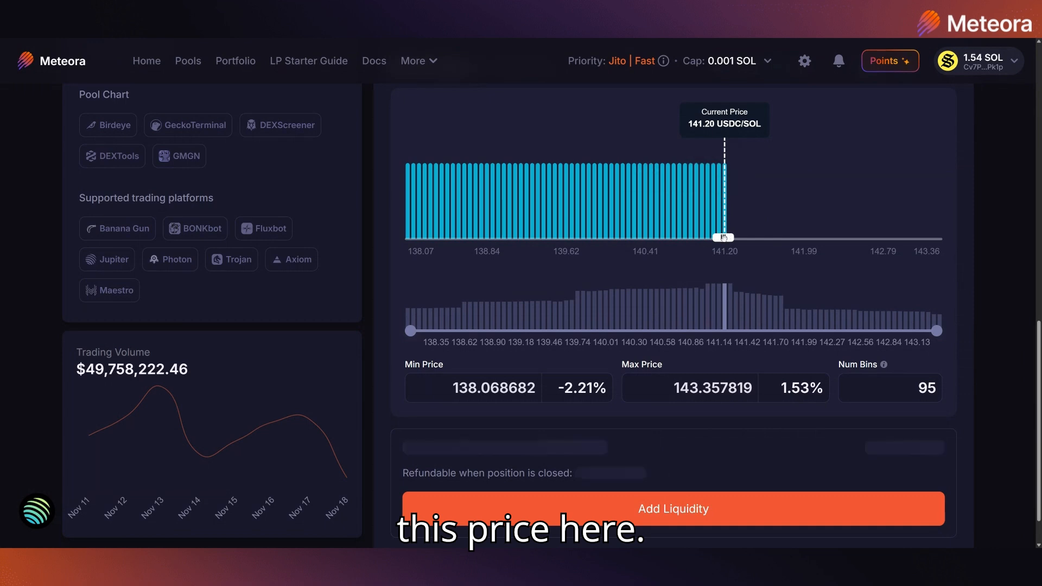
{"action": "left_click_drag", "start_coordinate": [724, 238], "coordinate": [990, 238]}
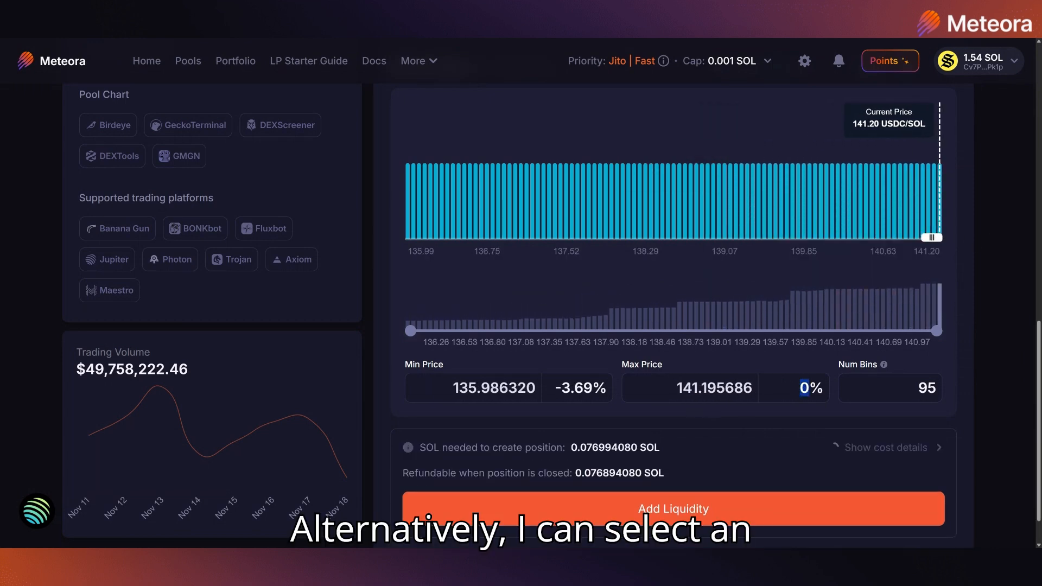
- Raise the maximum price to 1.98% above the current price and add the liquidity to create the USDC-only position
{"action": "type", "text": "2"}
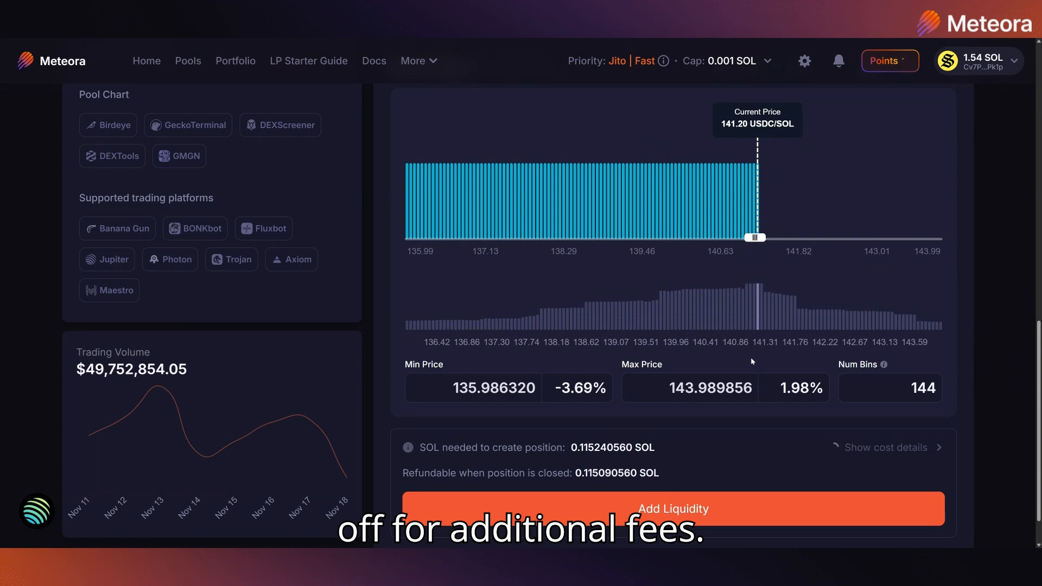
{"action": "left_click", "coordinate": [652, 520]}
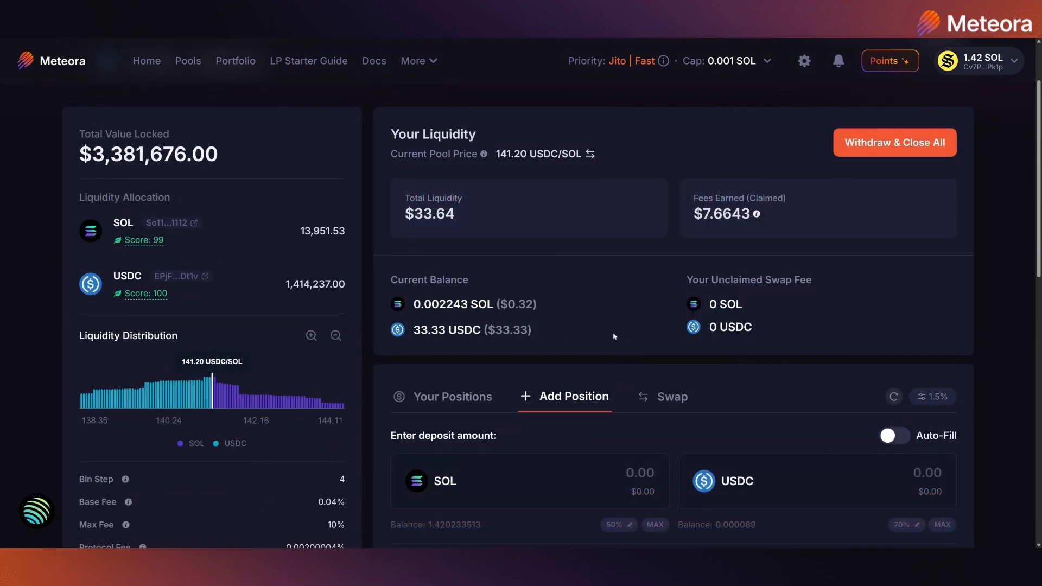
- Enter a single-sided deposit of 1 SOL for another position and choose the Bid Ask volatility strategy
{"action": "scroll", "coordinate": [615, 337], "scroll_direction": "down", "scroll_amount": 5}
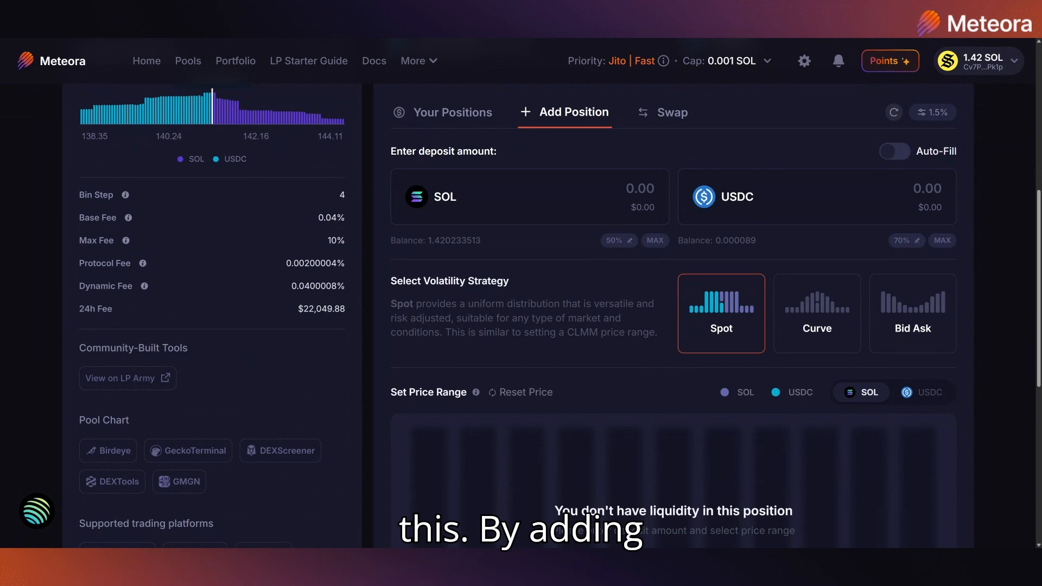
{"action": "type", "text": "1"}
{"action": "scroll", "coordinate": [597, 314], "scroll_direction": "down", "scroll_amount": 2}
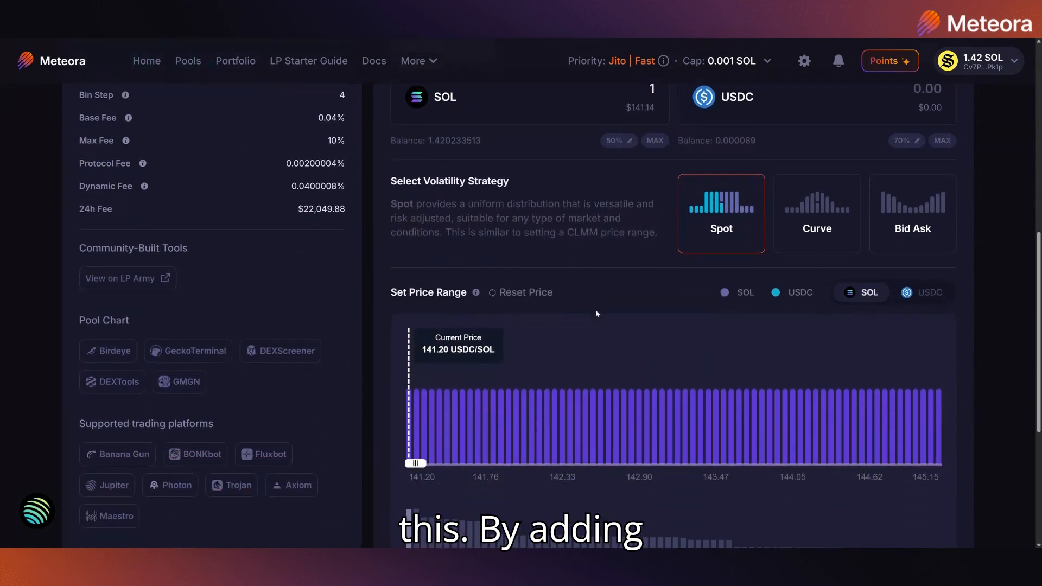
{"action": "scroll", "coordinate": [597, 314], "scroll_direction": "down", "scroll_amount": 1}
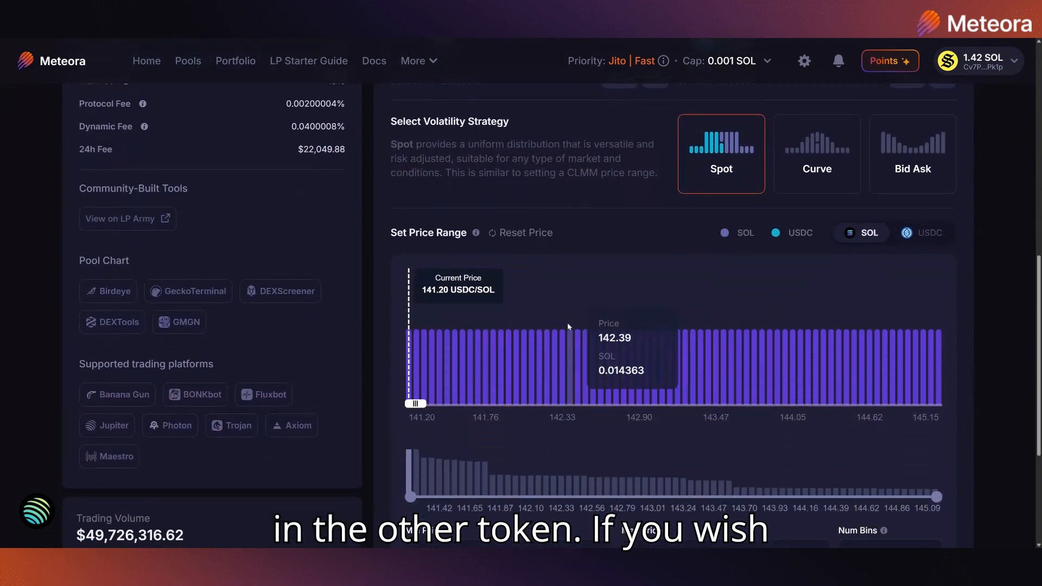
{"action": "left_click", "coordinate": [909, 155]}
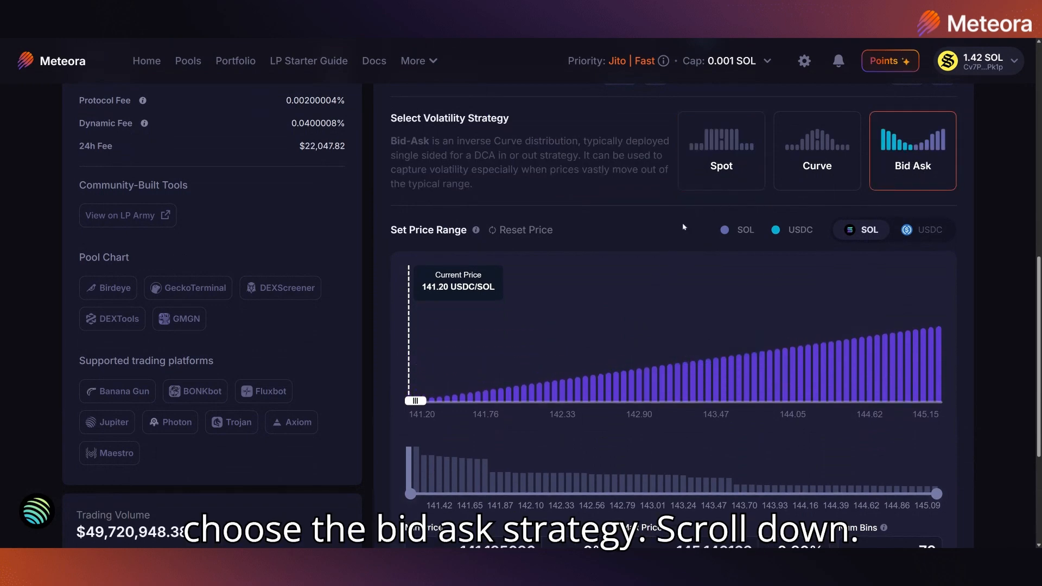
- Add the liquidity to create the SOL-only position with a price range from 0% to 2.80%
{"action": "scroll", "coordinate": [651, 264], "scroll_direction": "down", "scroll_amount": 4}
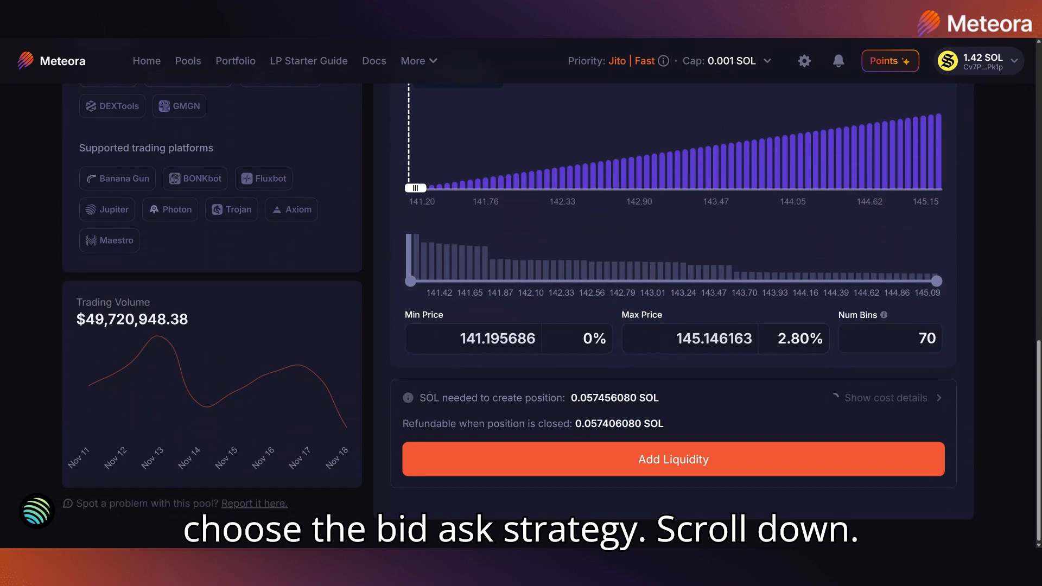
{"action": "left_click_drag", "start_coordinate": [786, 338], "coordinate": [778, 338]}
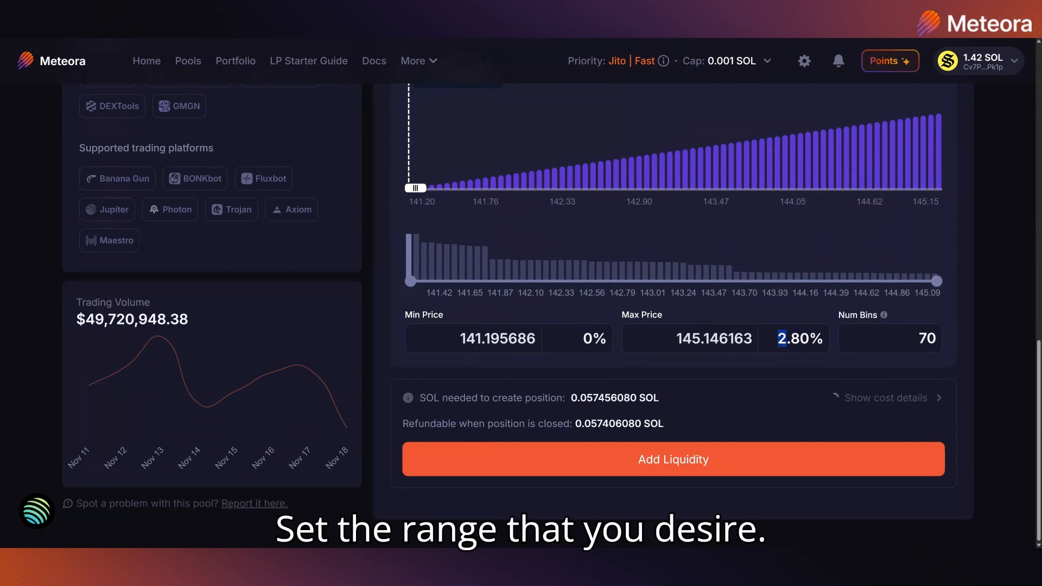
{"action": "left_click", "coordinate": [641, 462]}
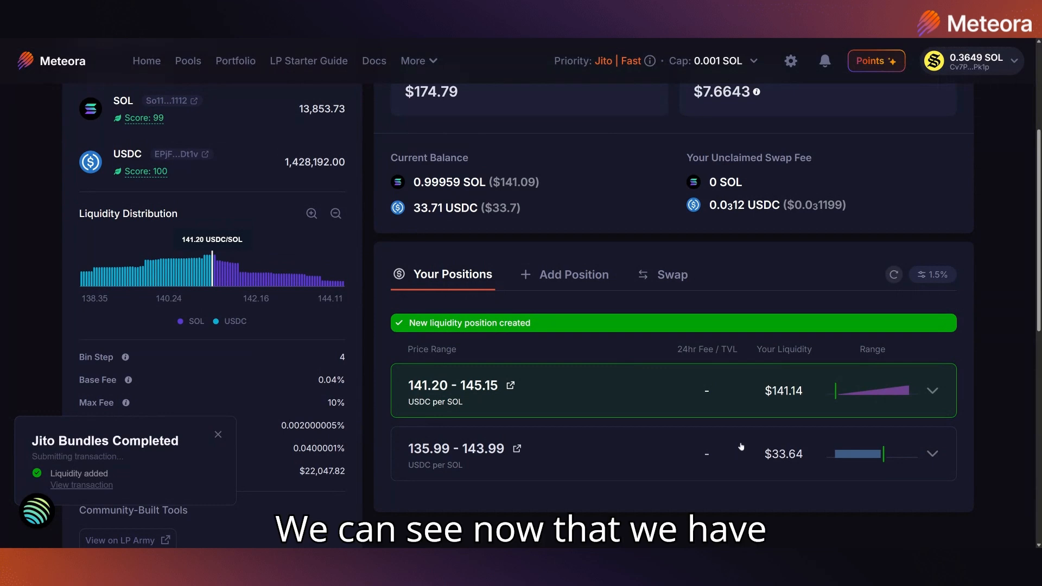
- Expand both positions and examine the 141.20 - 145.15 position's balances, unclaimed fees and bin distribution, along with the overall liquidity summary
{"action": "left_click", "coordinate": [611, 462]}
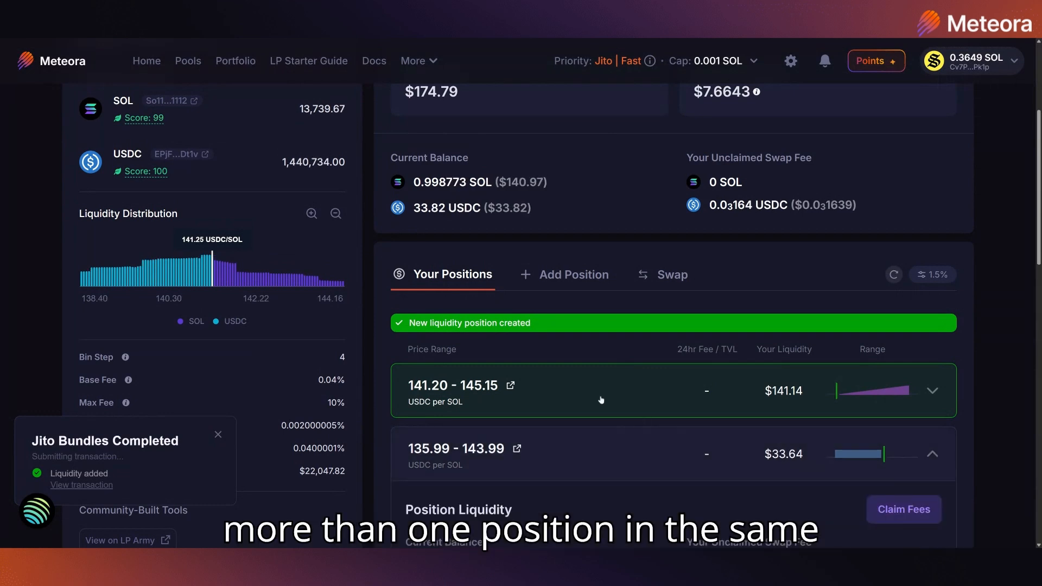
{"action": "left_click", "coordinate": [594, 390]}
{"action": "scroll", "coordinate": [594, 389], "scroll_direction": "down", "scroll_amount": 5}
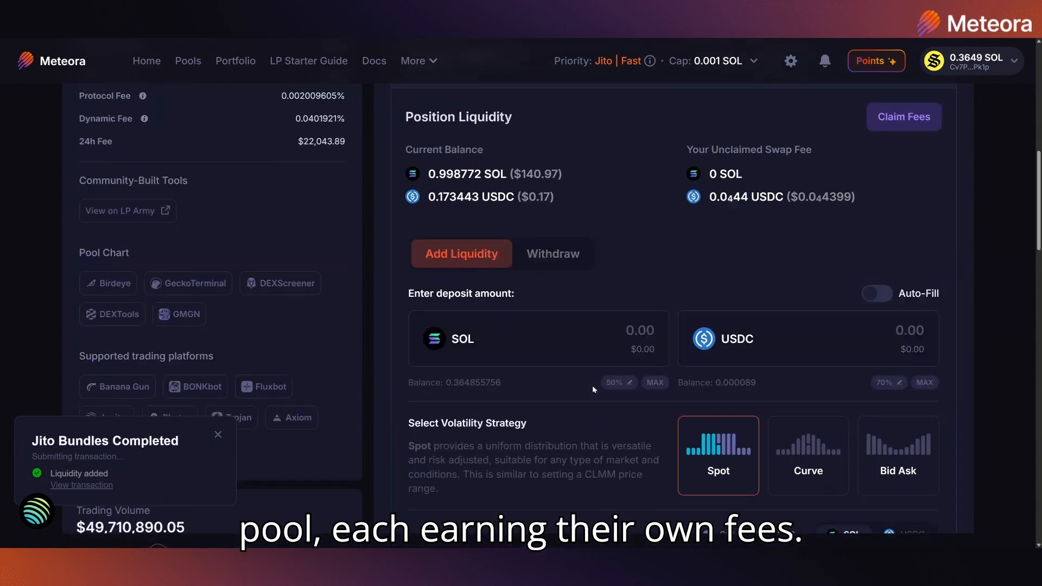
{"action": "scroll", "coordinate": [594, 389], "scroll_direction": "down", "scroll_amount": 7}
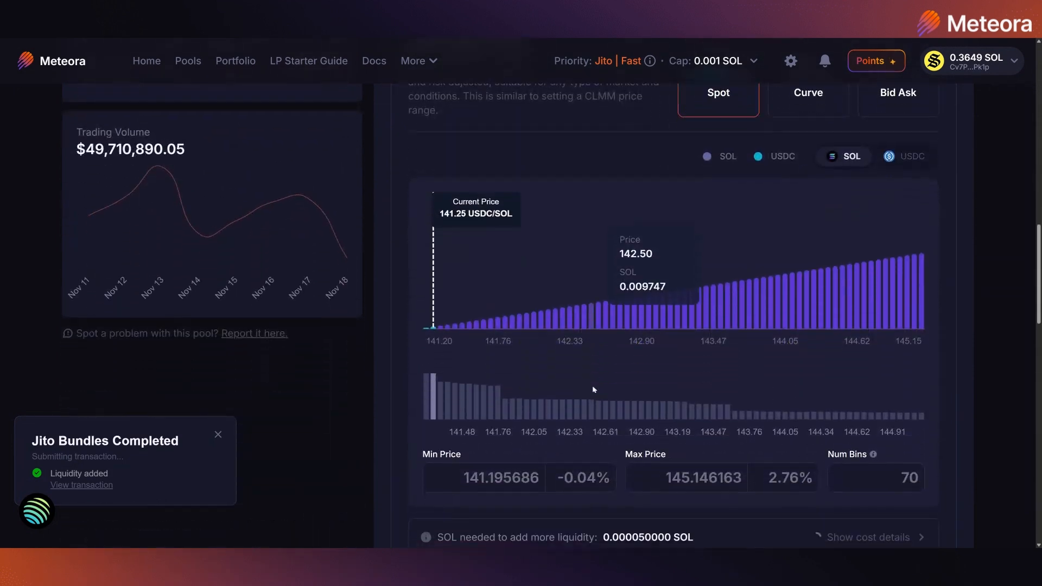
{"action": "scroll", "coordinate": [594, 390], "scroll_direction": "down", "scroll_amount": 7}
{"action": "scroll", "coordinate": [594, 390], "scroll_direction": "up", "scroll_amount": 6}
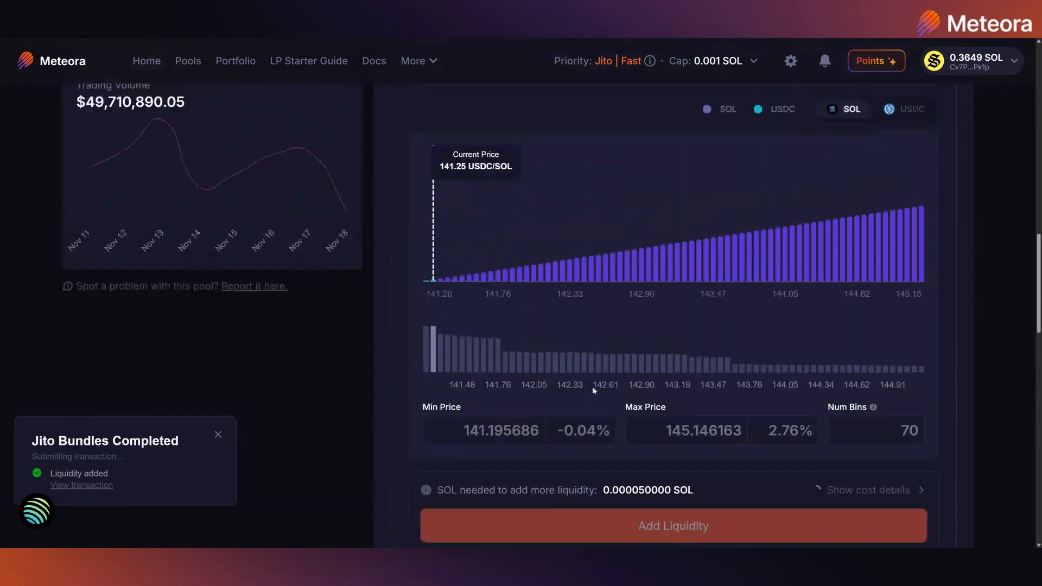
{"action": "scroll", "coordinate": [594, 390], "scroll_direction": "up", "scroll_amount": 13}
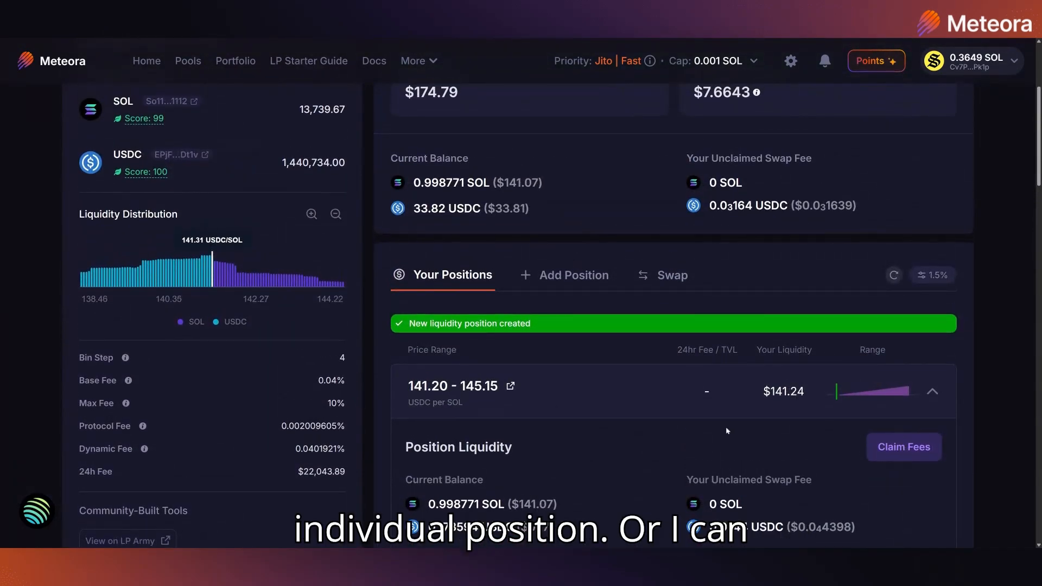
{"action": "scroll", "coordinate": [725, 432], "scroll_direction": "up", "scroll_amount": 4}
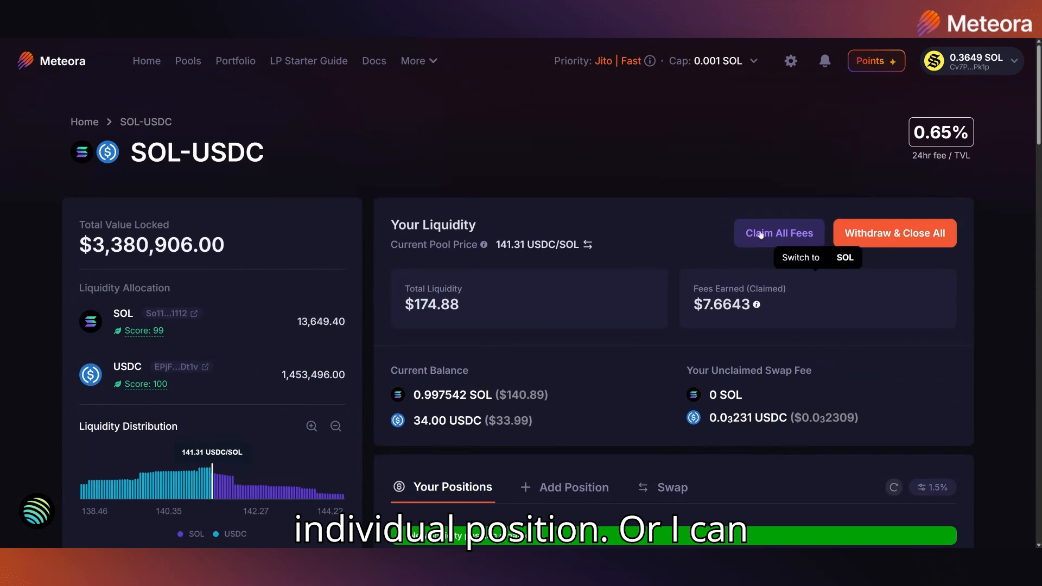